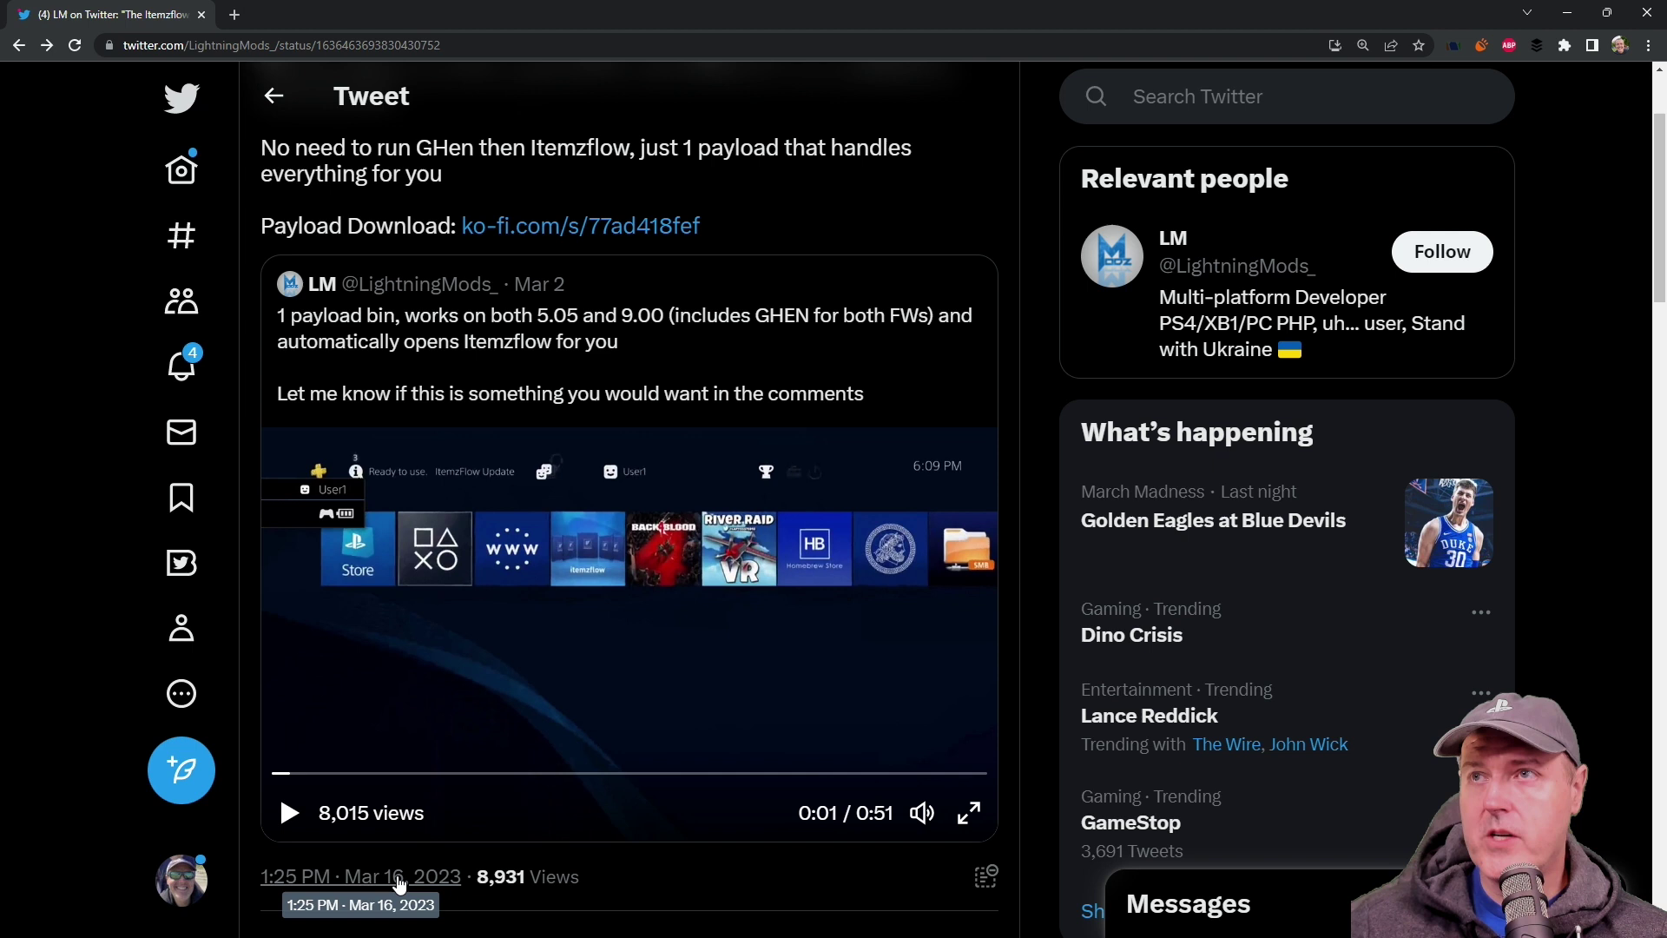
Open the Itemzflow launcher payload's Ko-fi download link from the tweet in a new tab
scroll(546, 855, up, 2)
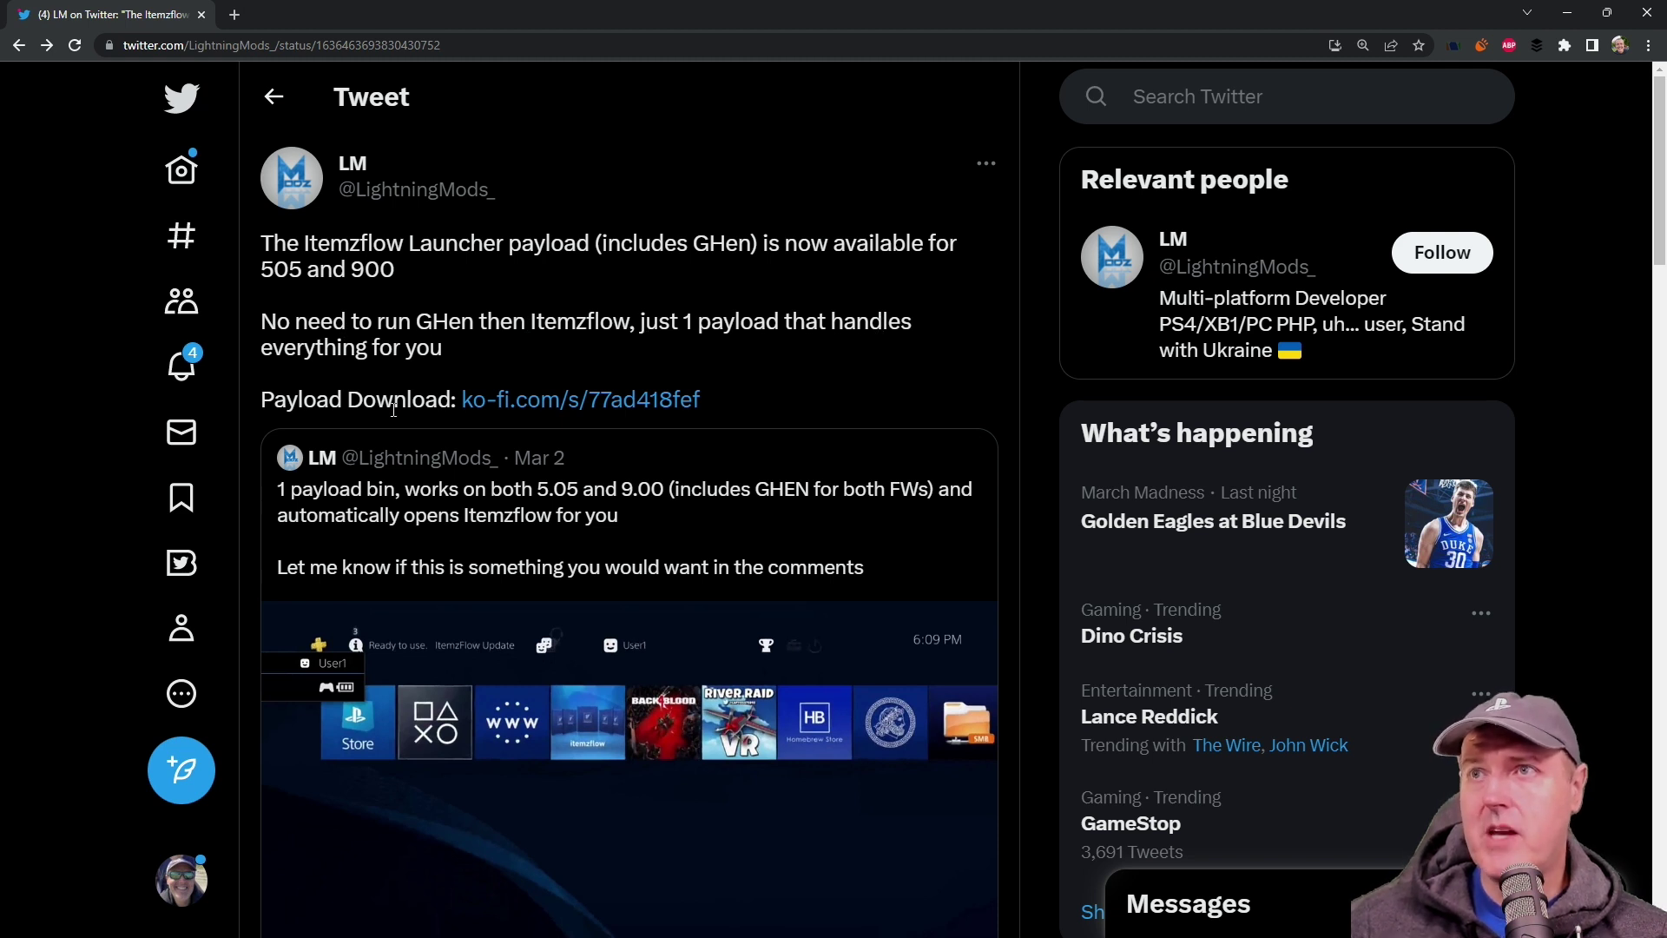
right_click(564, 401)
click(634, 418)
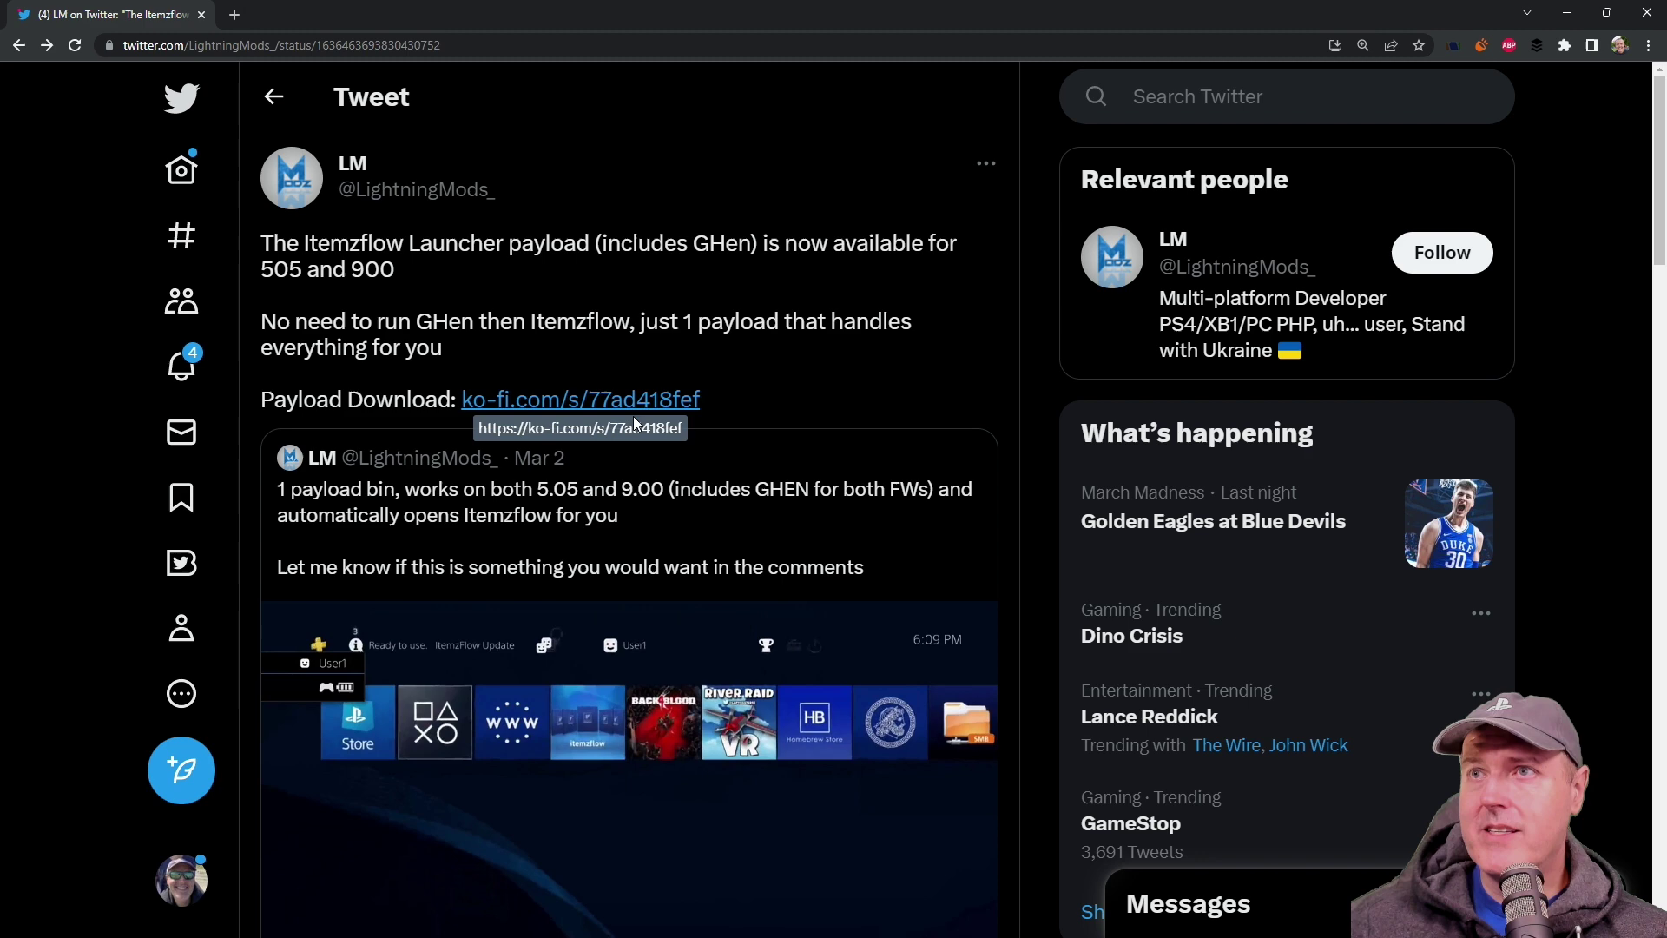
click(633, 415)
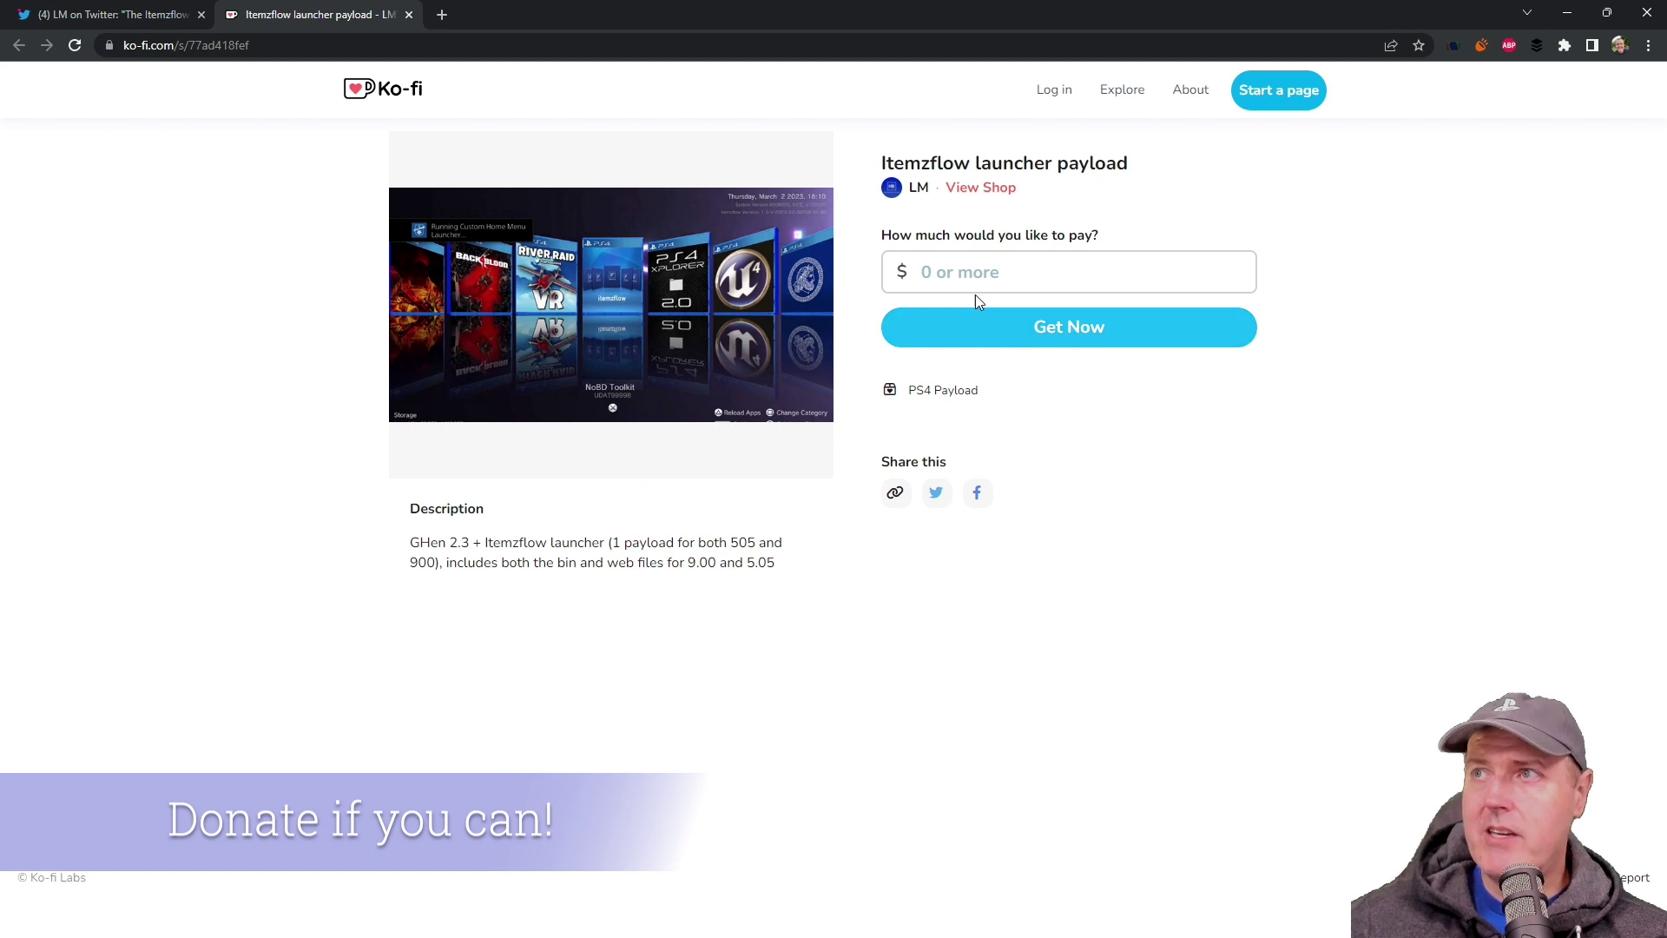
Order the Itemzflow launcher payload with a payment of 0 dollars and check out as a guest
click(963, 271)
text(0)
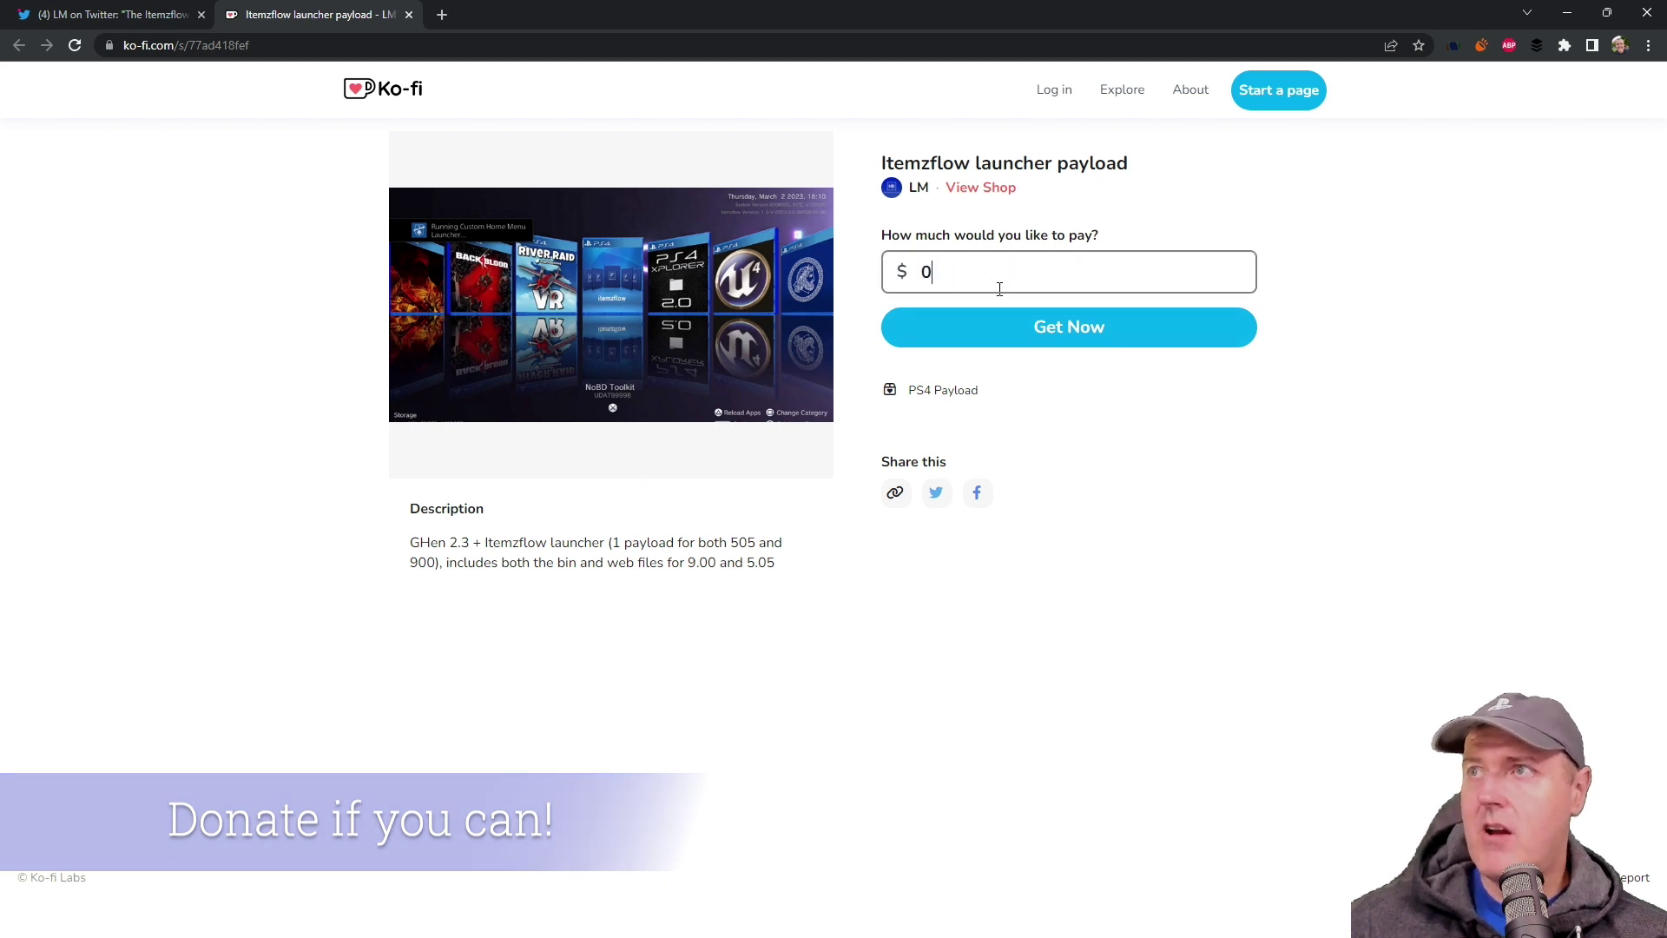
click(1051, 336)
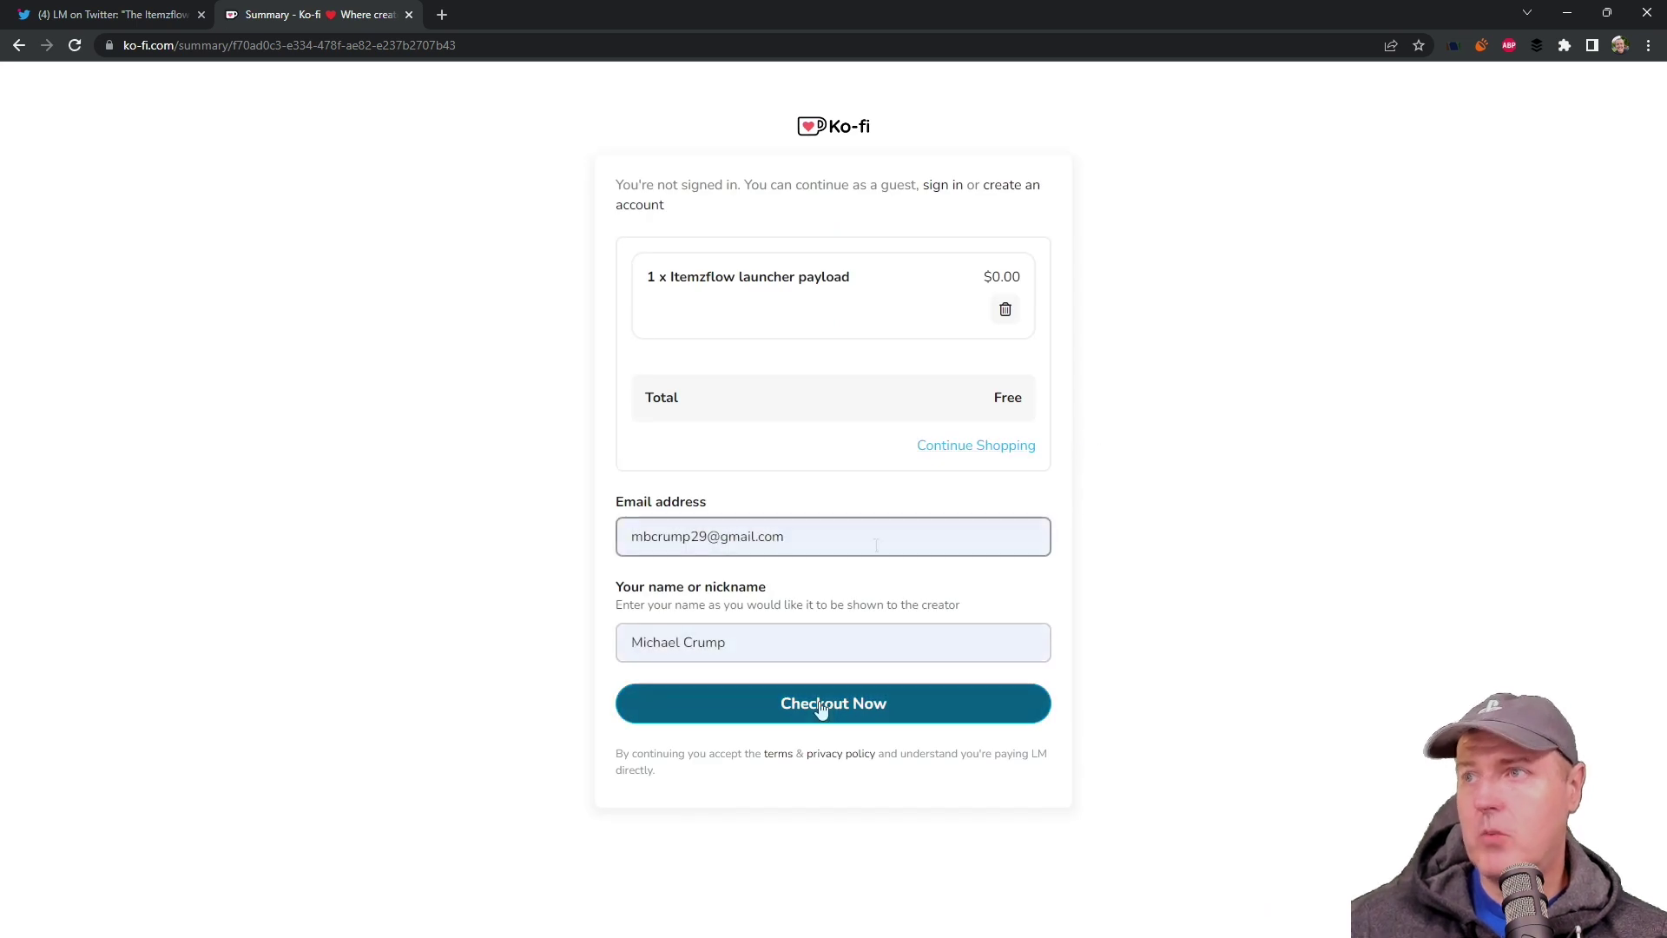
click(833, 704)
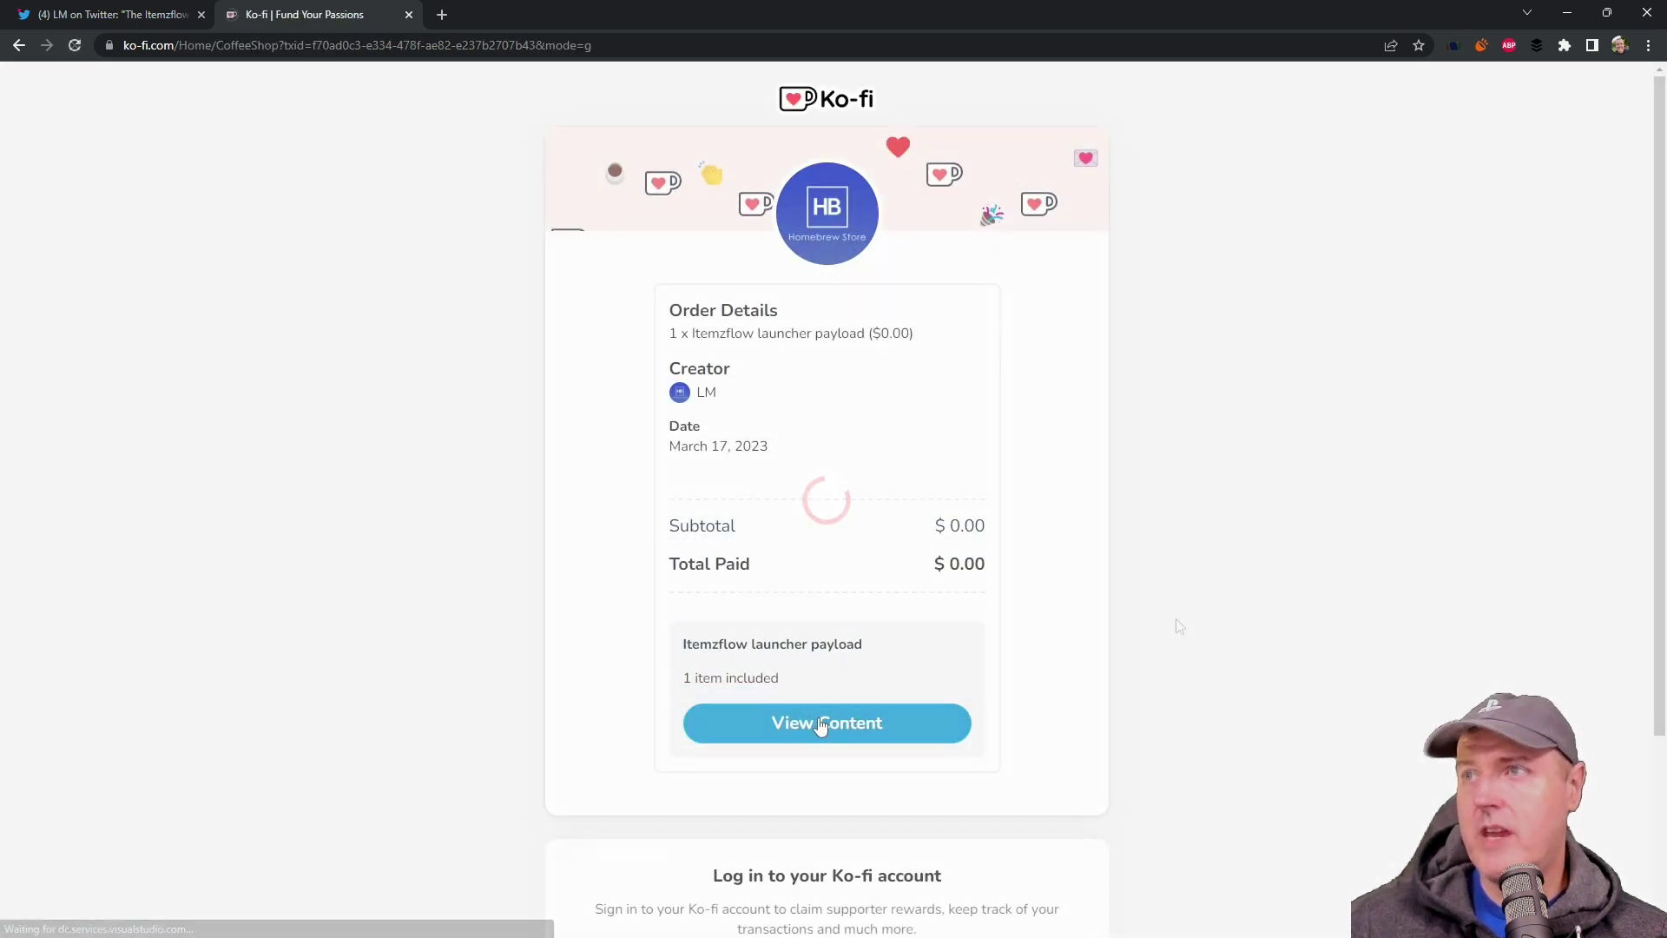
Download if_launcher.zip from the order's content and open the launcher_900 folder inside the archive
click(820, 725)
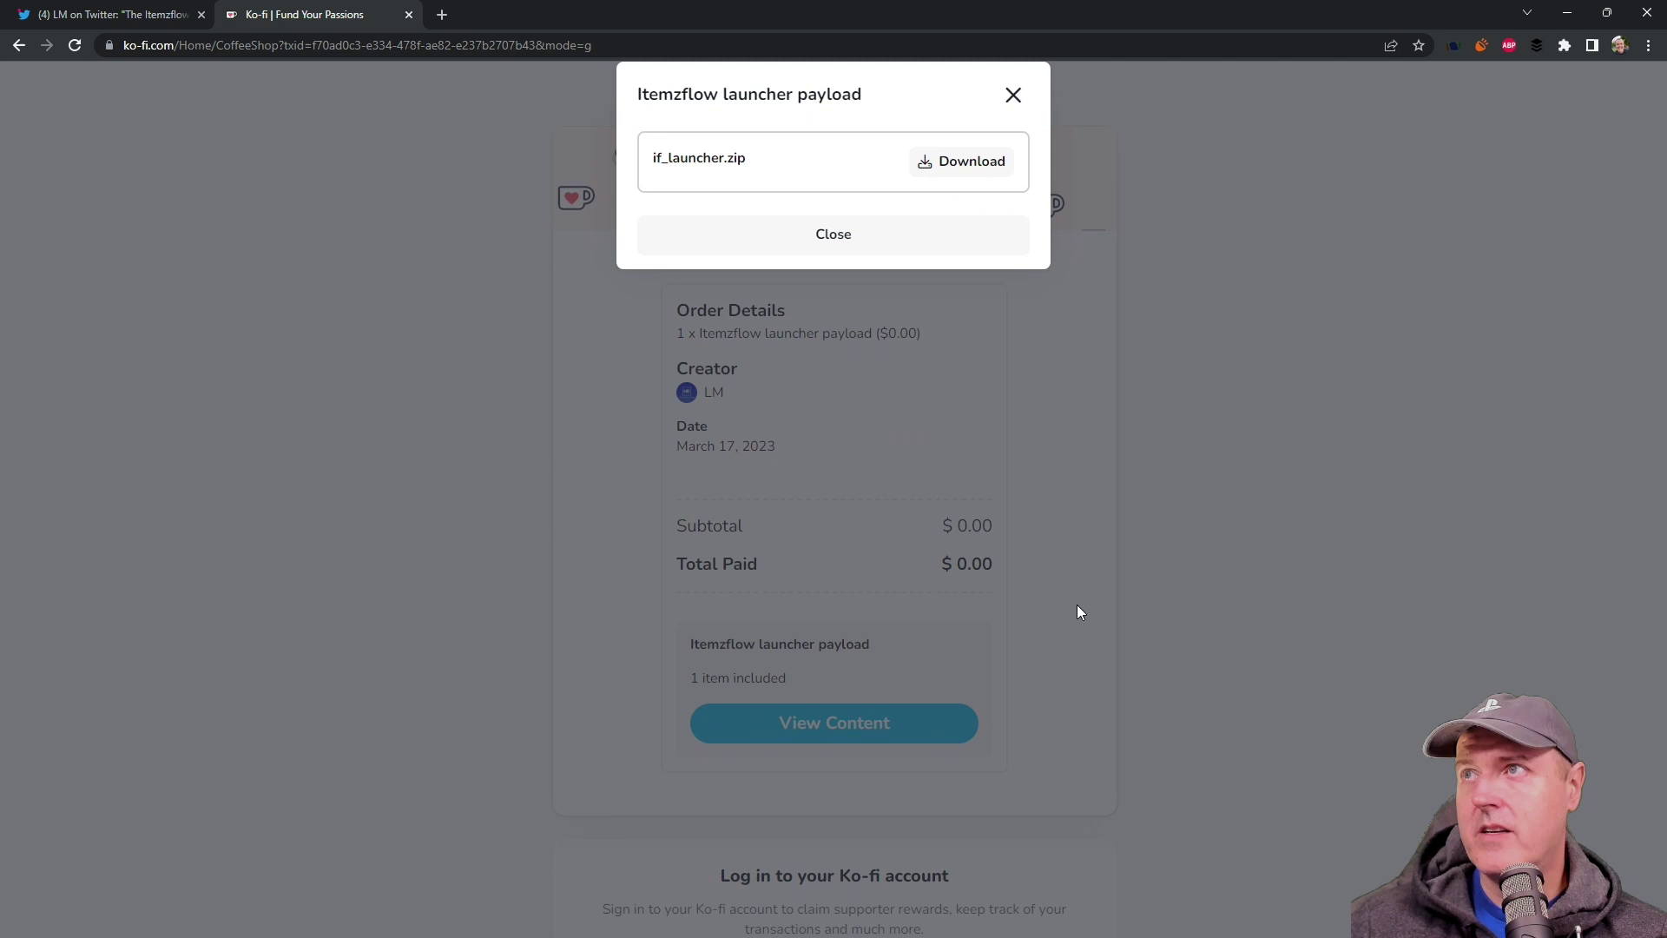
click(962, 162)
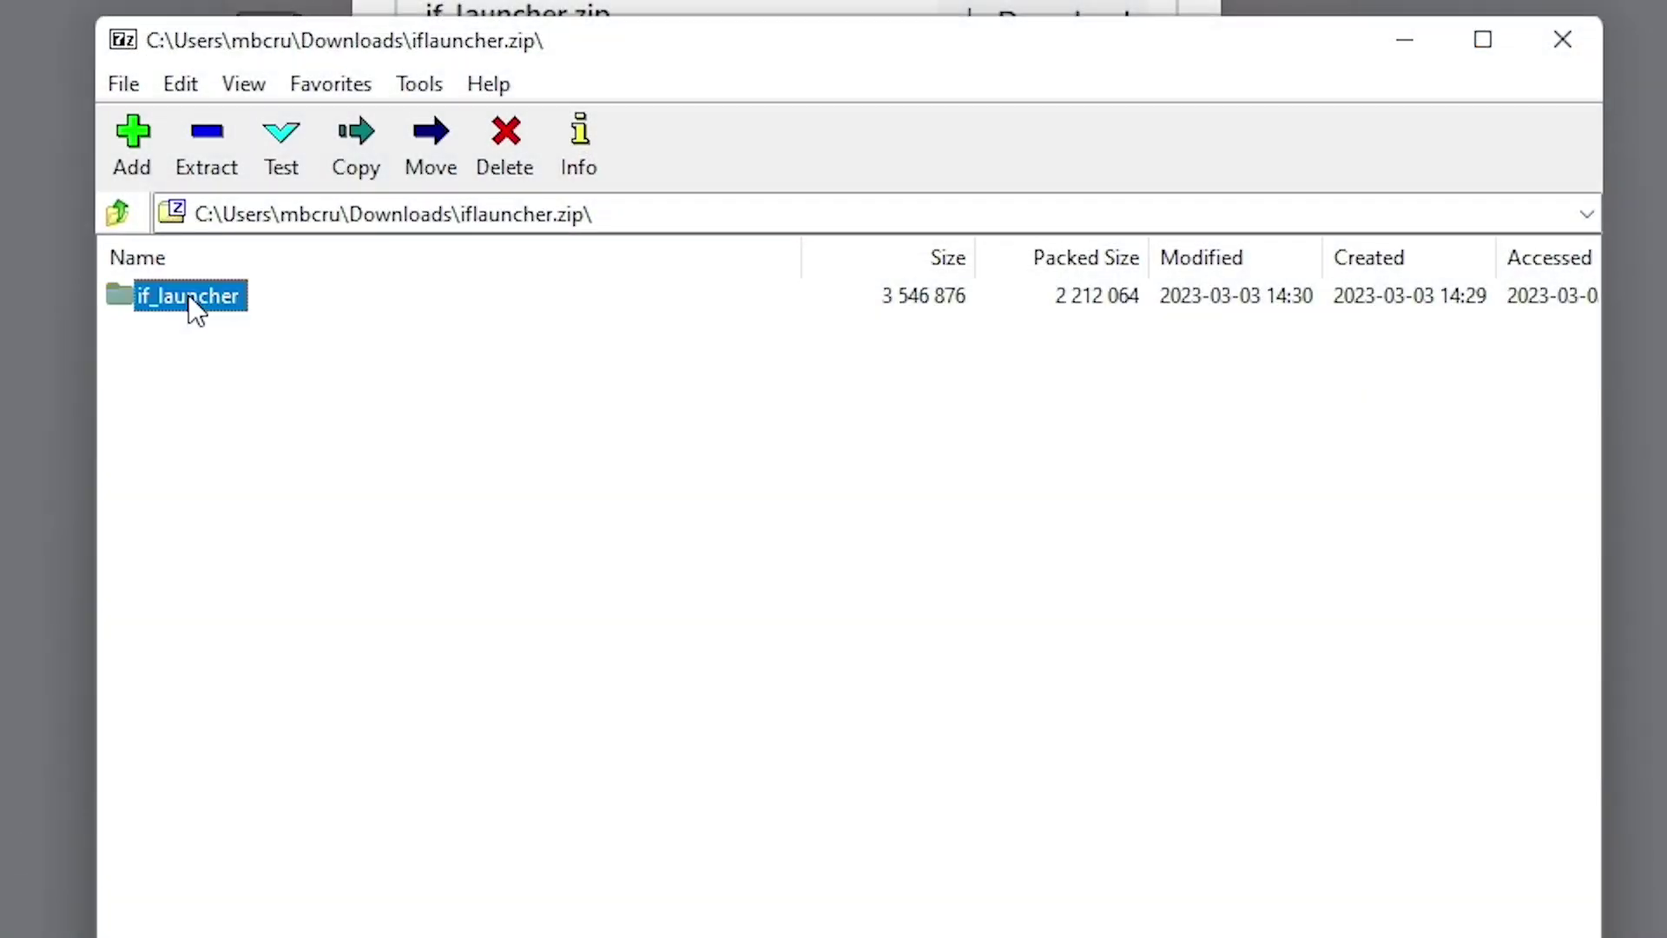
double_click(192, 300)
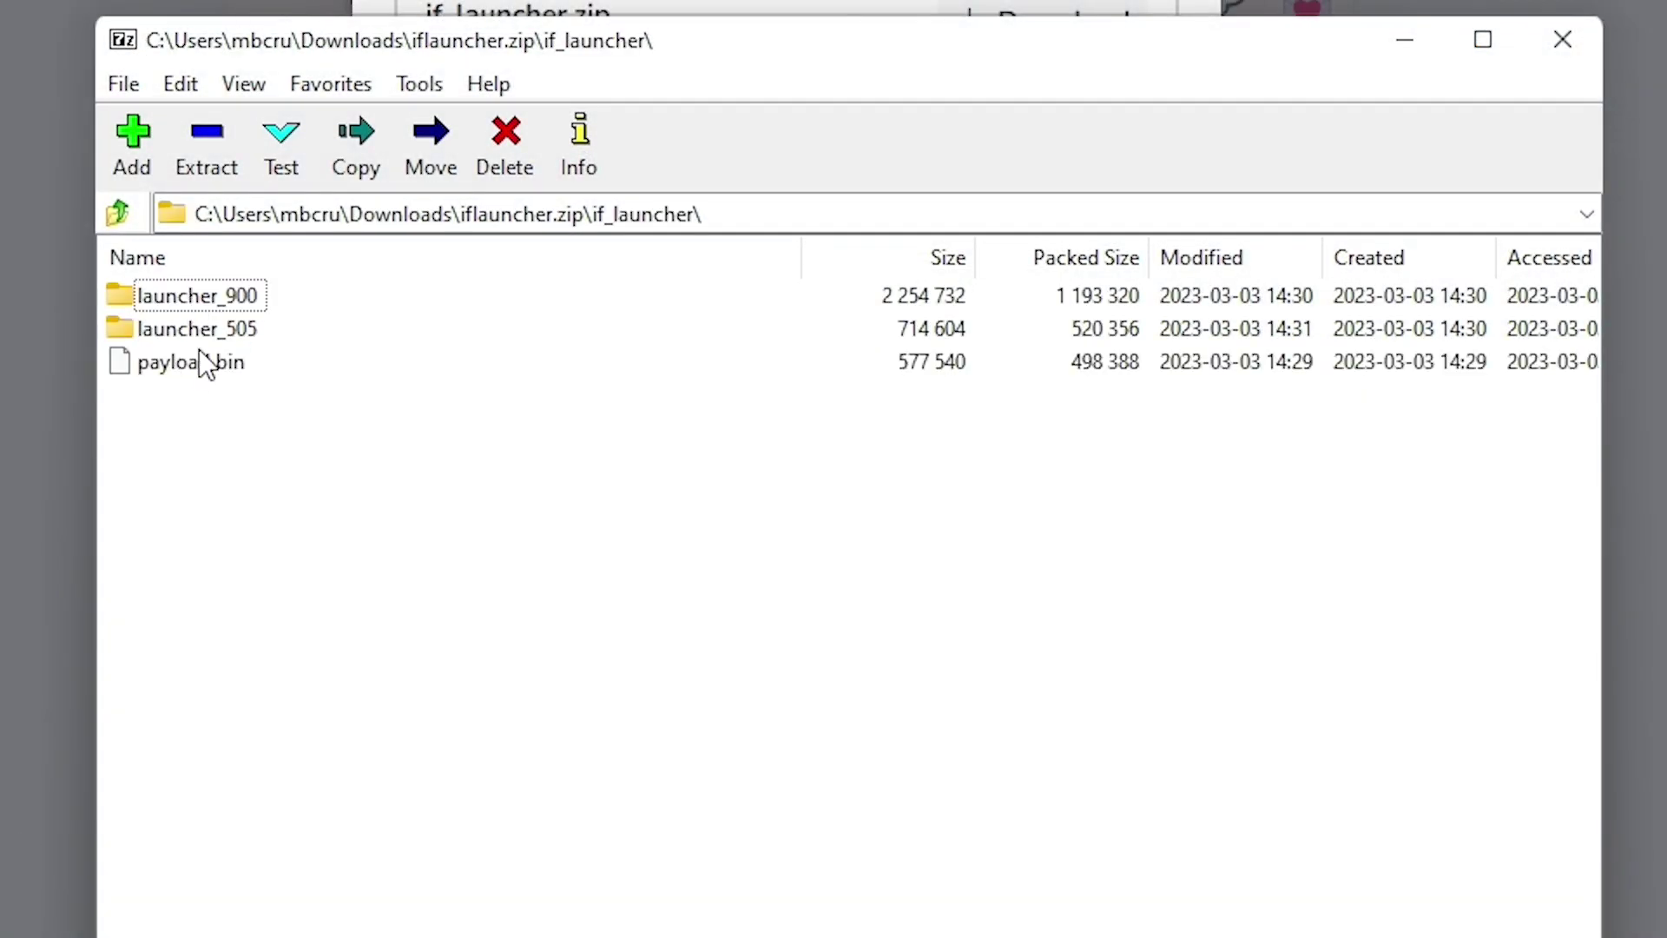
double_click(197, 298)
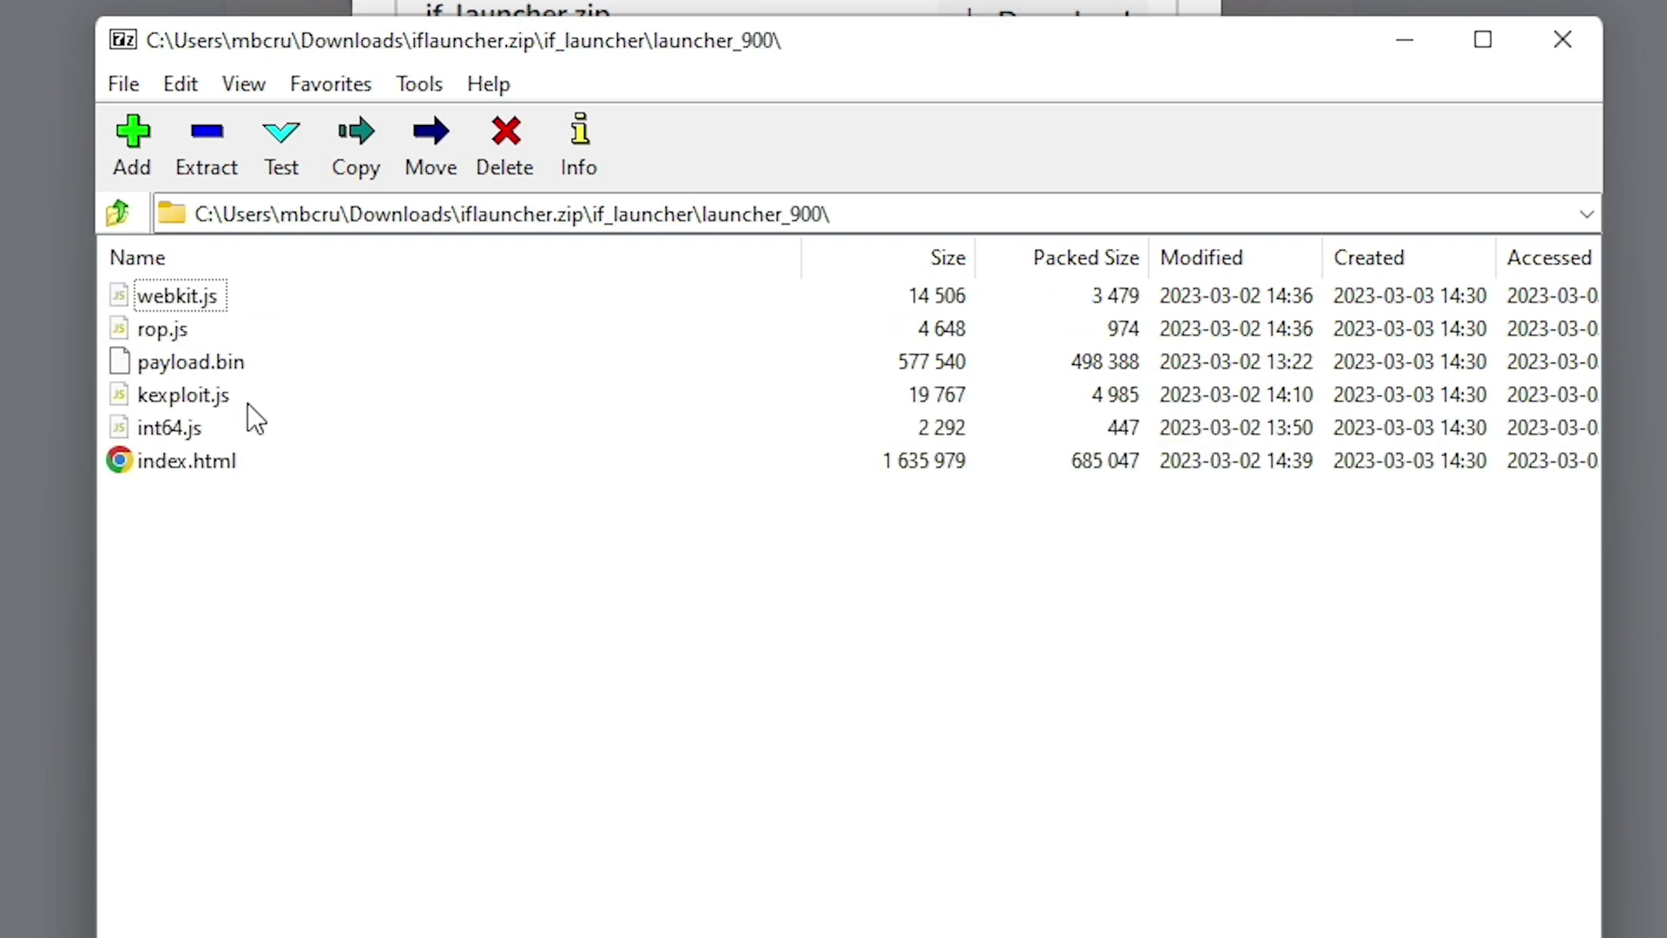
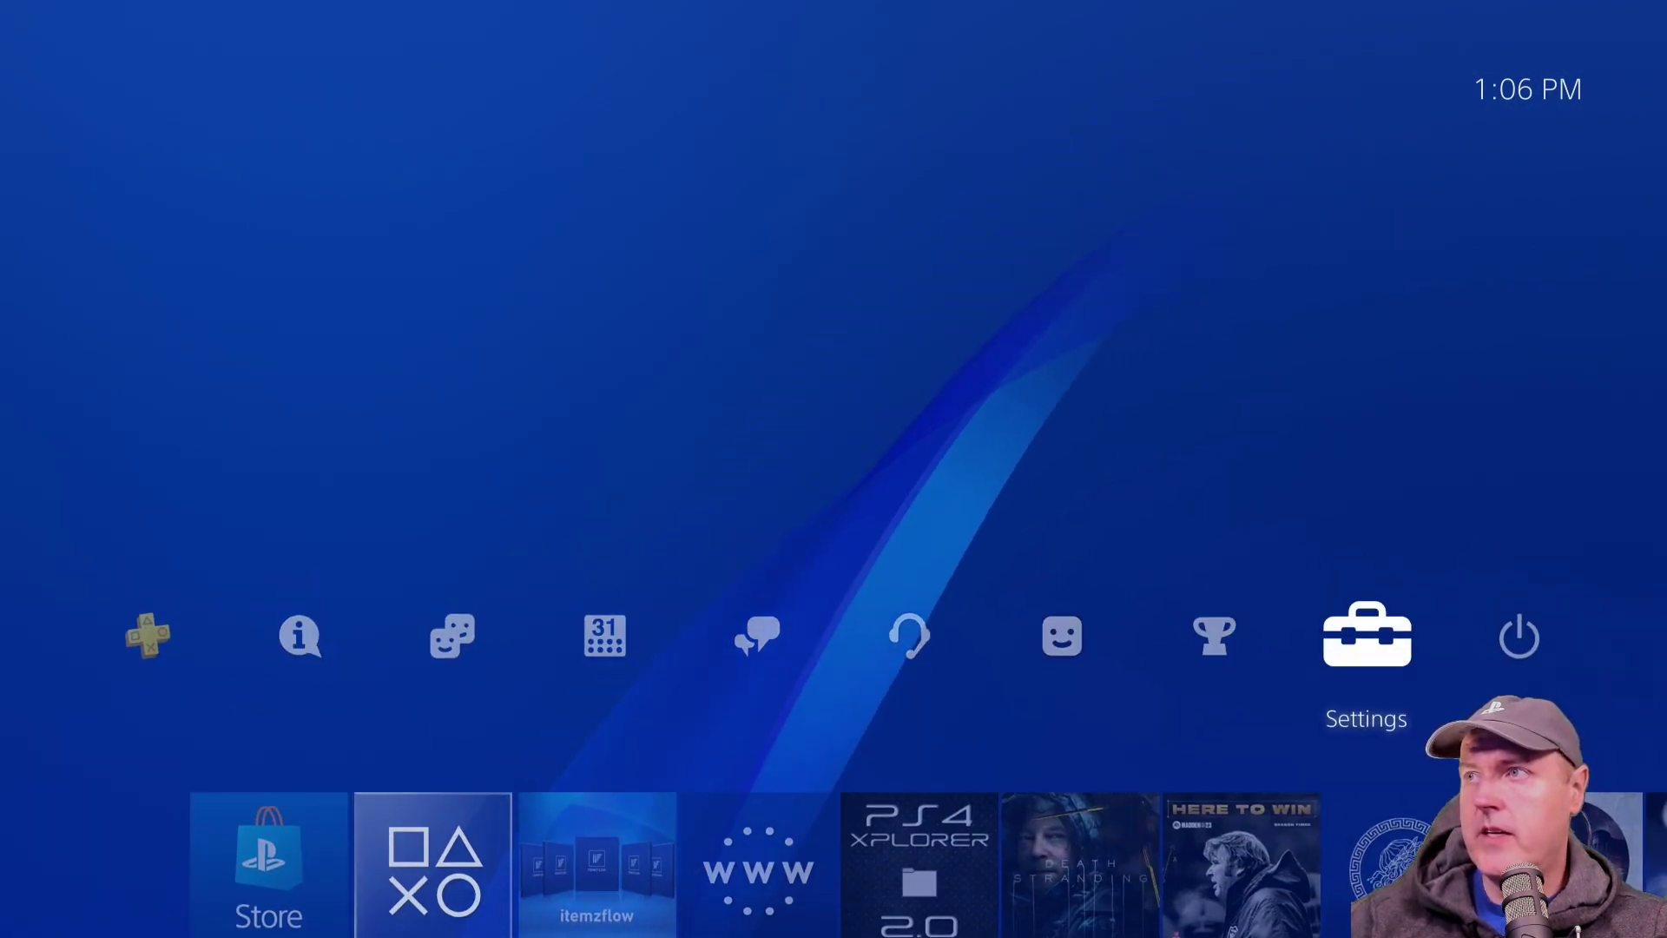
key(Return)
key(Up)
key(Up)
key(Up)
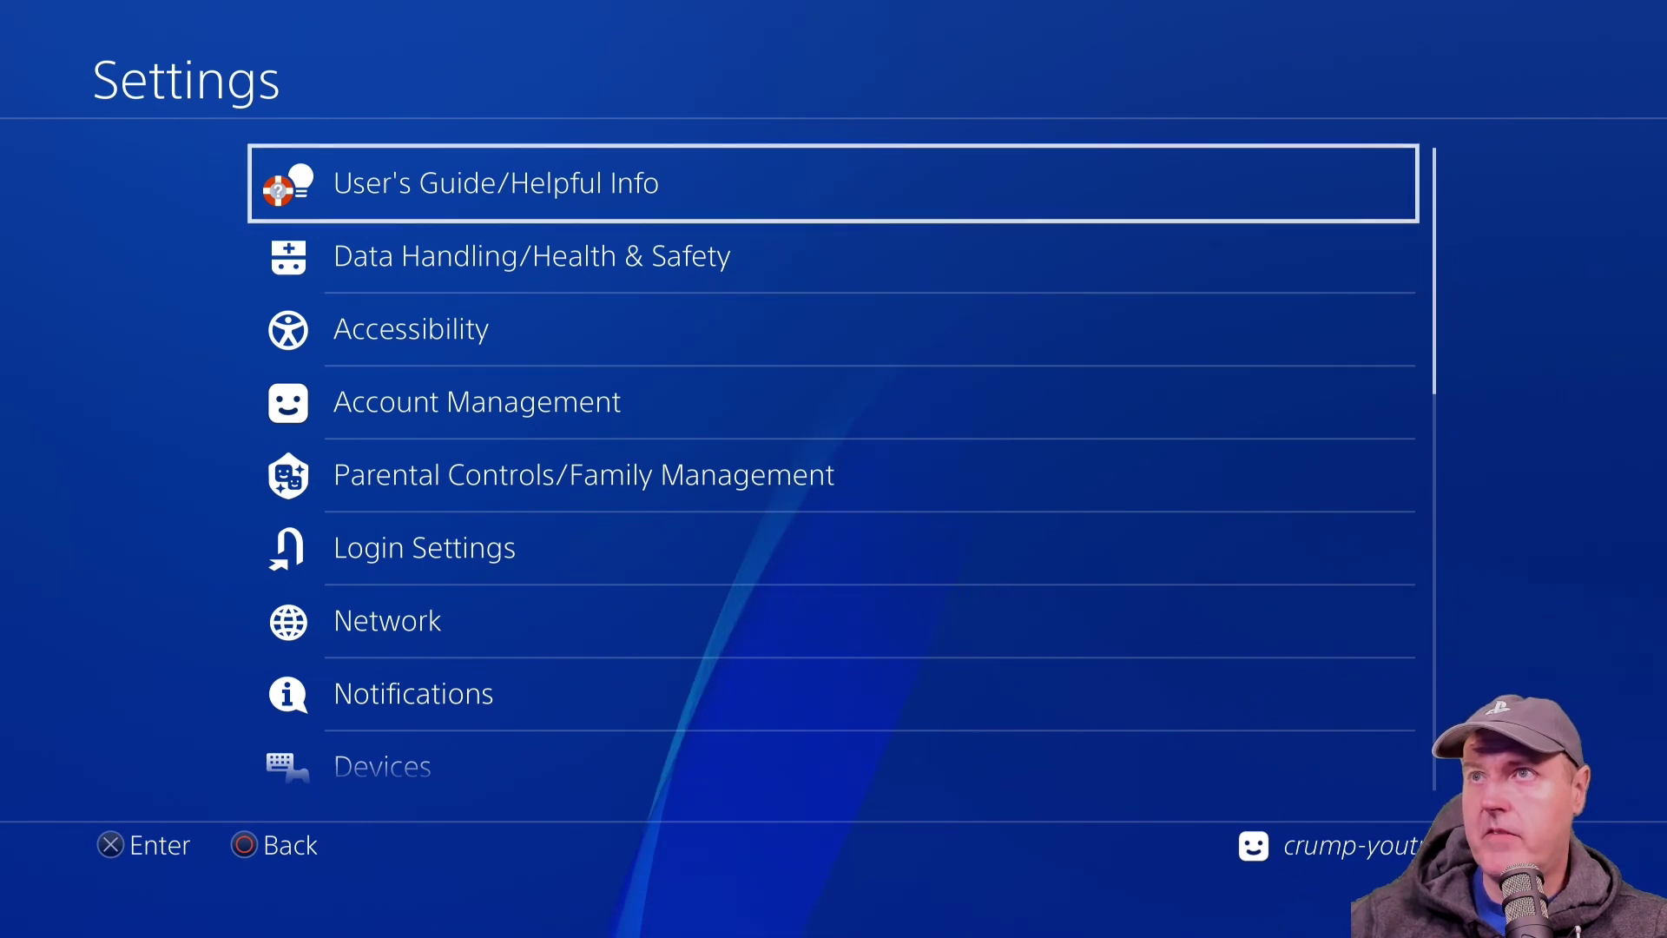
key(Escape)
Start the Internet Browser from the PS4 home screen
key(Right)
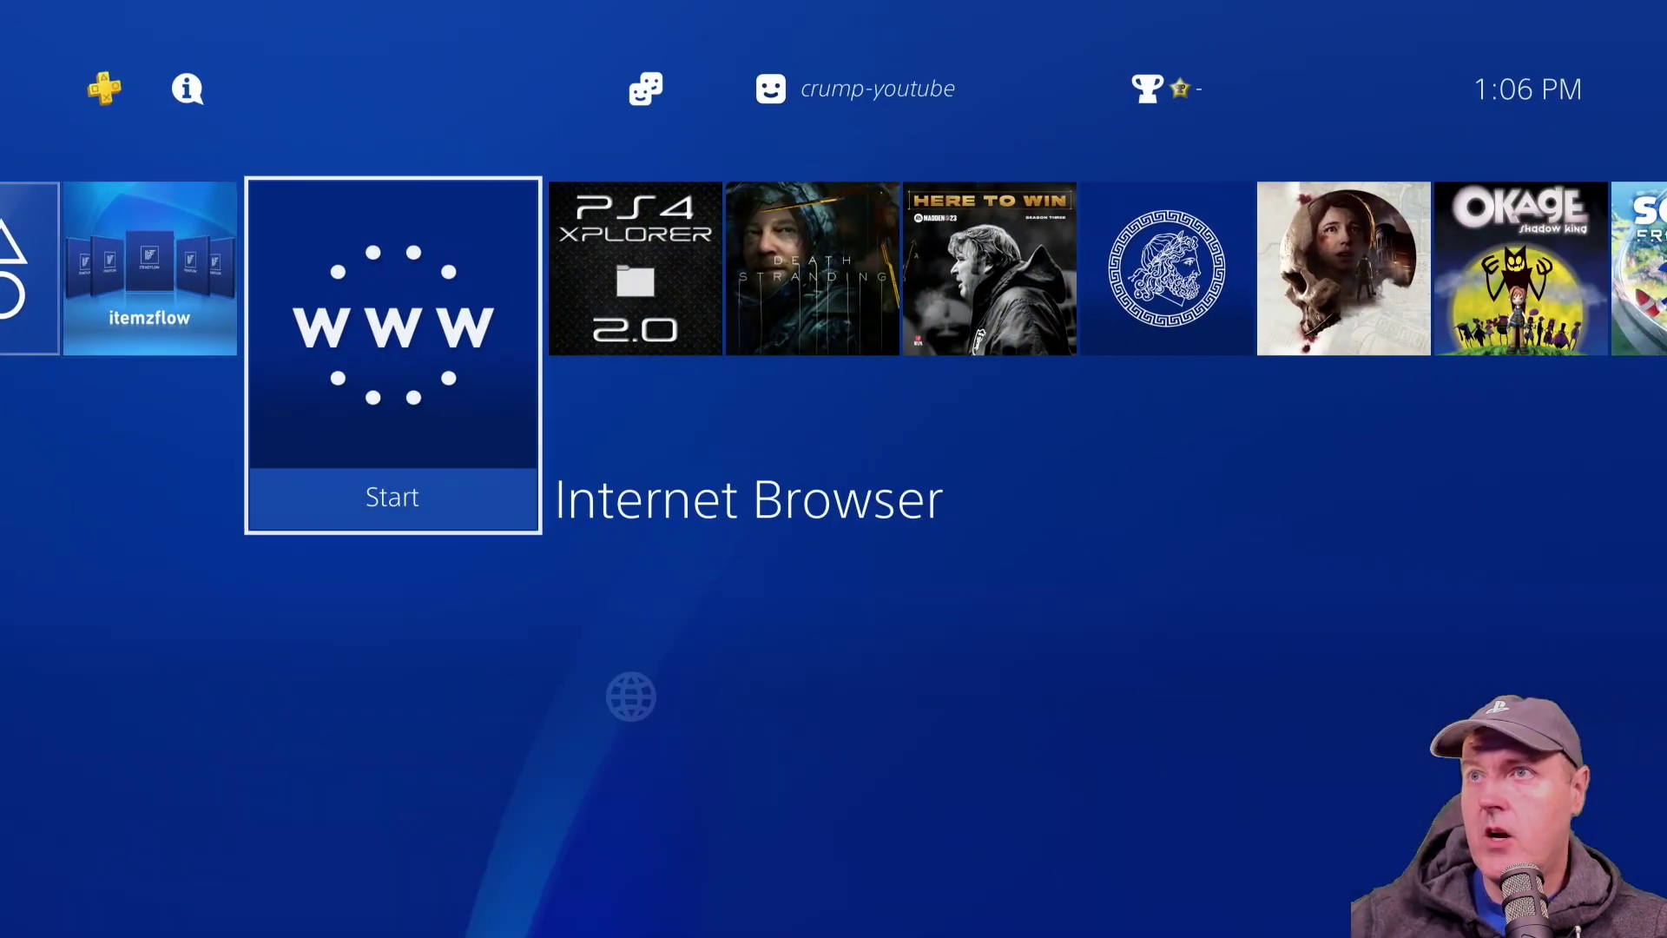
key(Left)
key(Right)
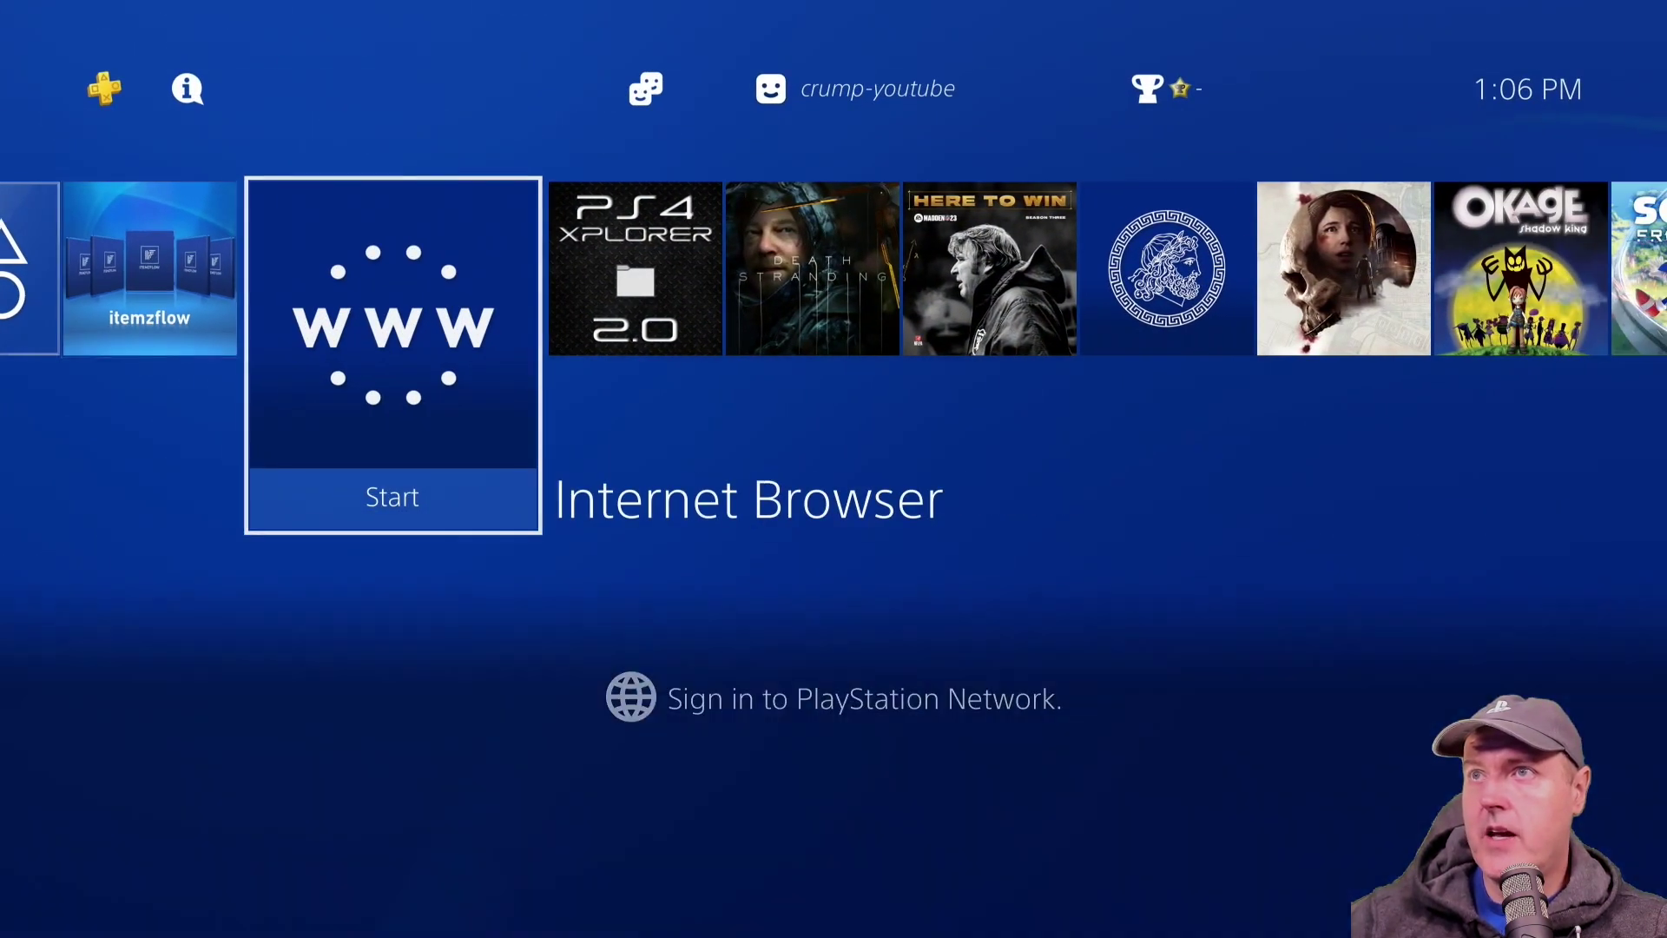
key(Left)
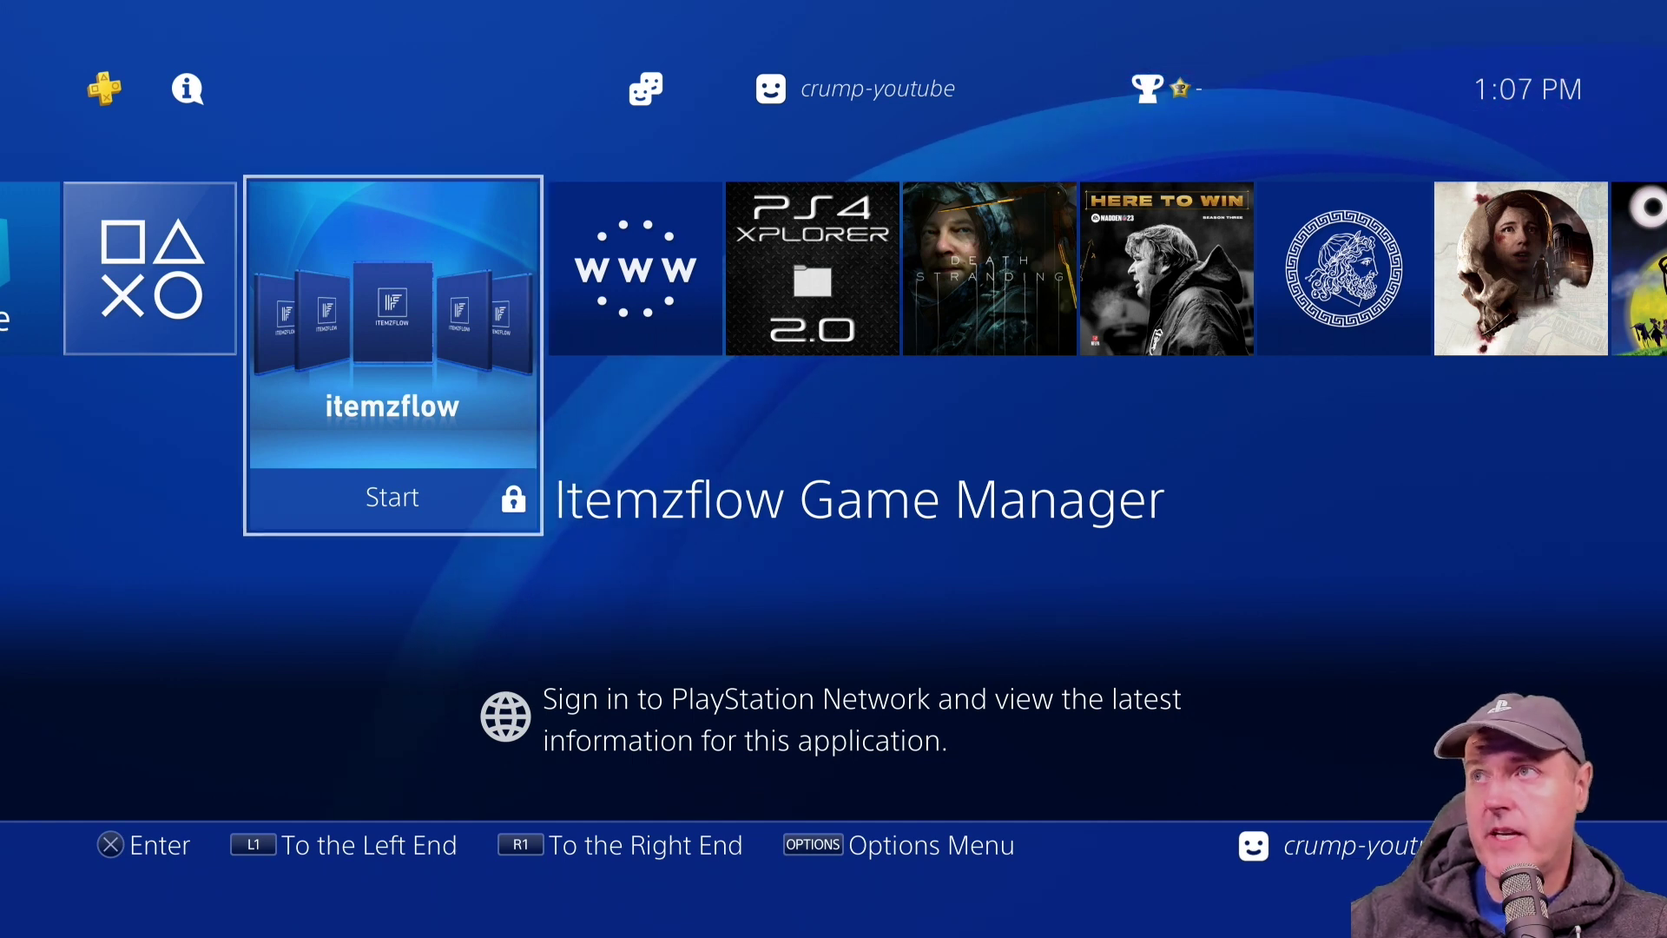
key(Right)
key(Return)
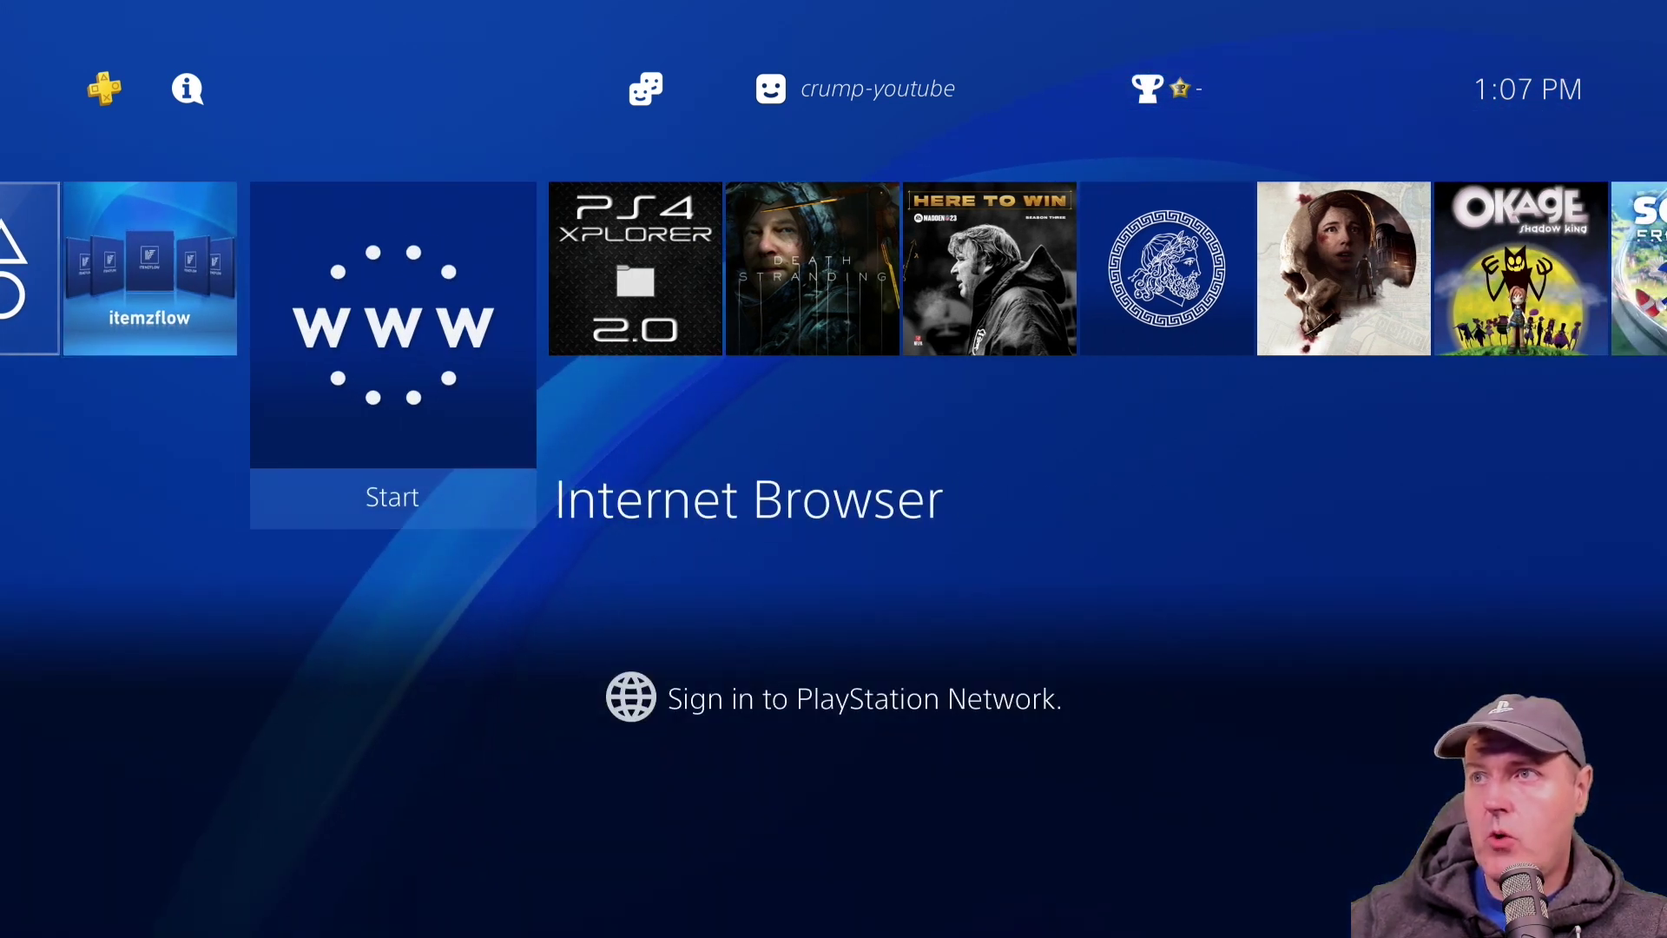
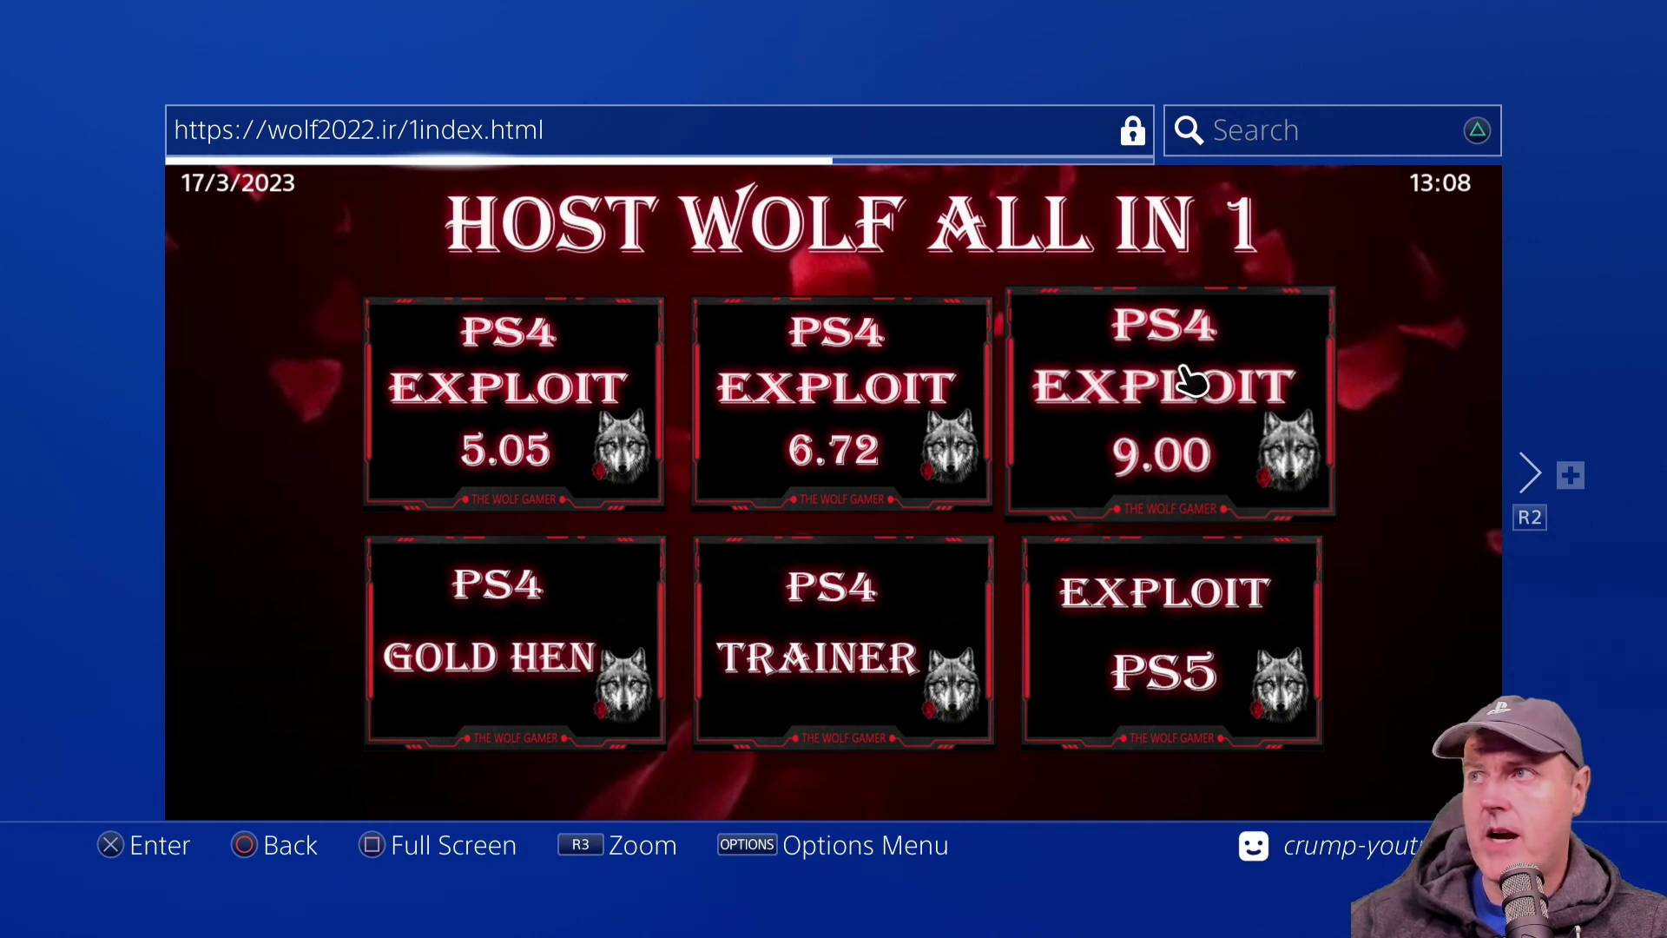
Run the PS4 9.00/N exploit from the Host Wolf page, acknowledge the USB removal and load the Itemz flow payload
click(1233, 403)
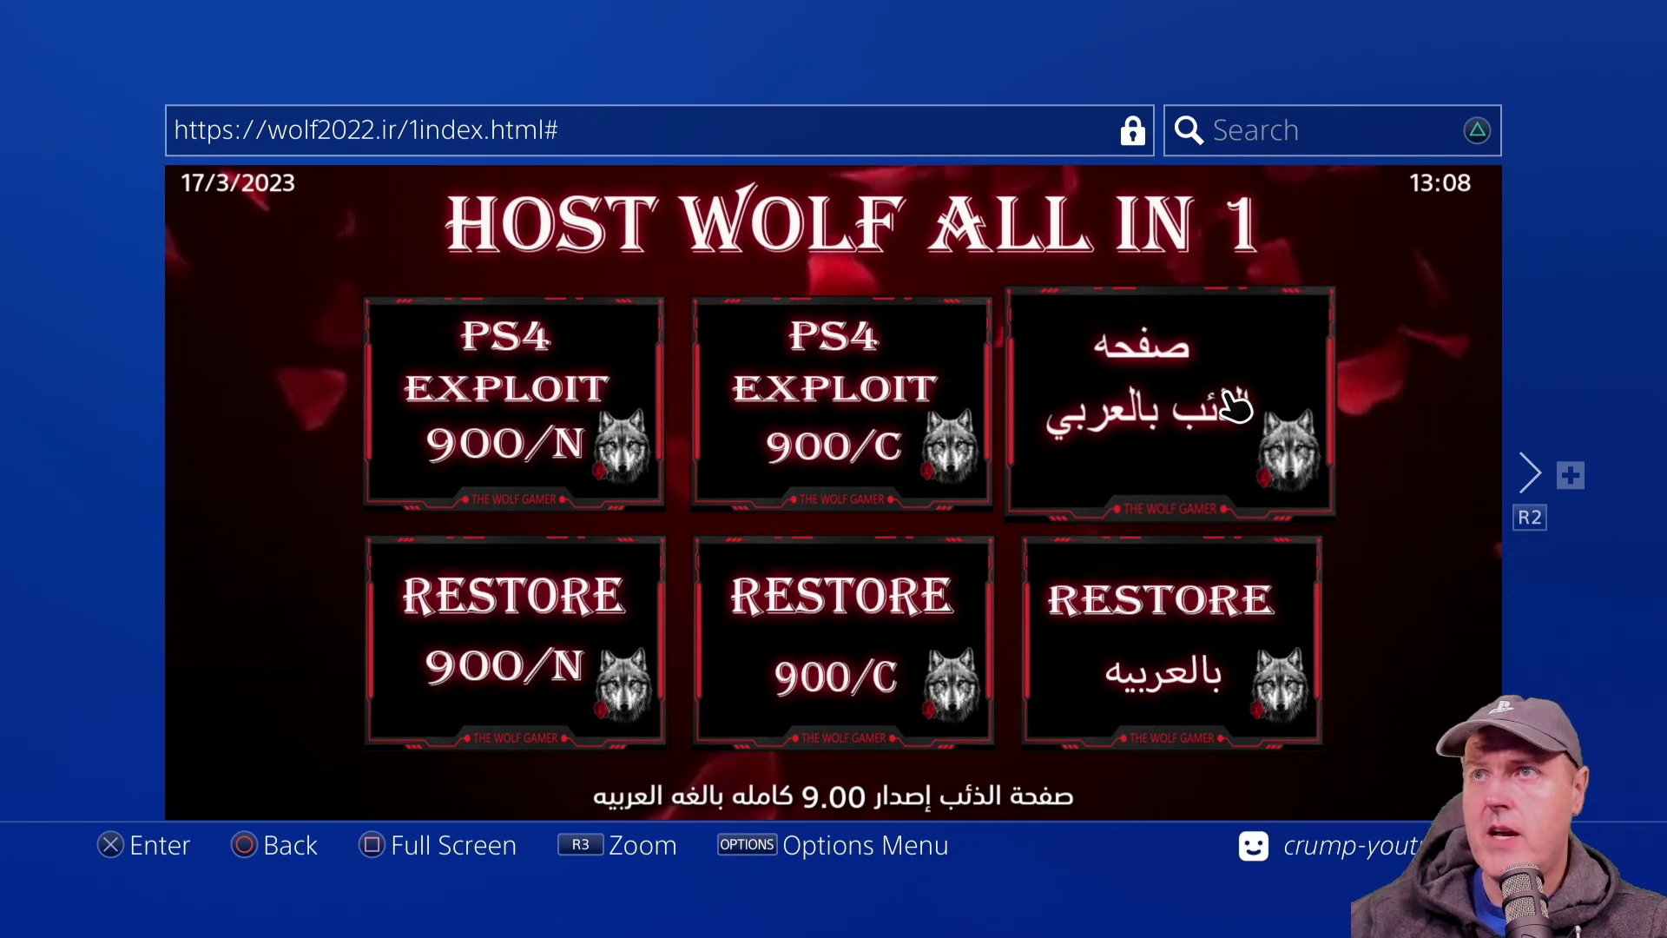
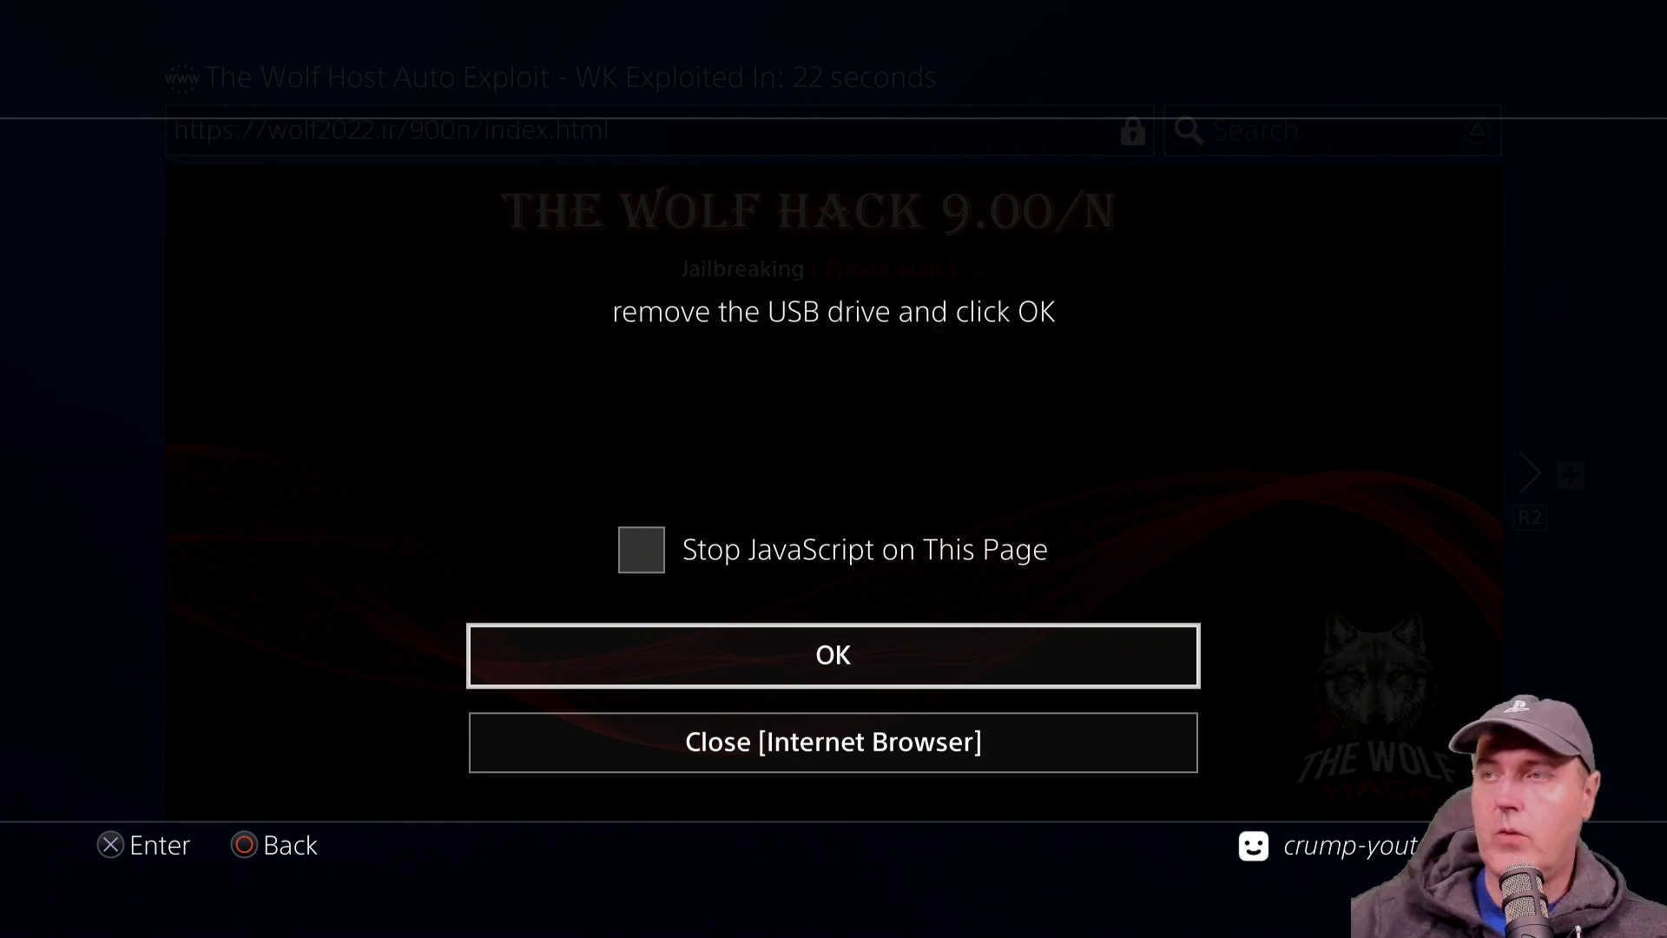
key(Return)
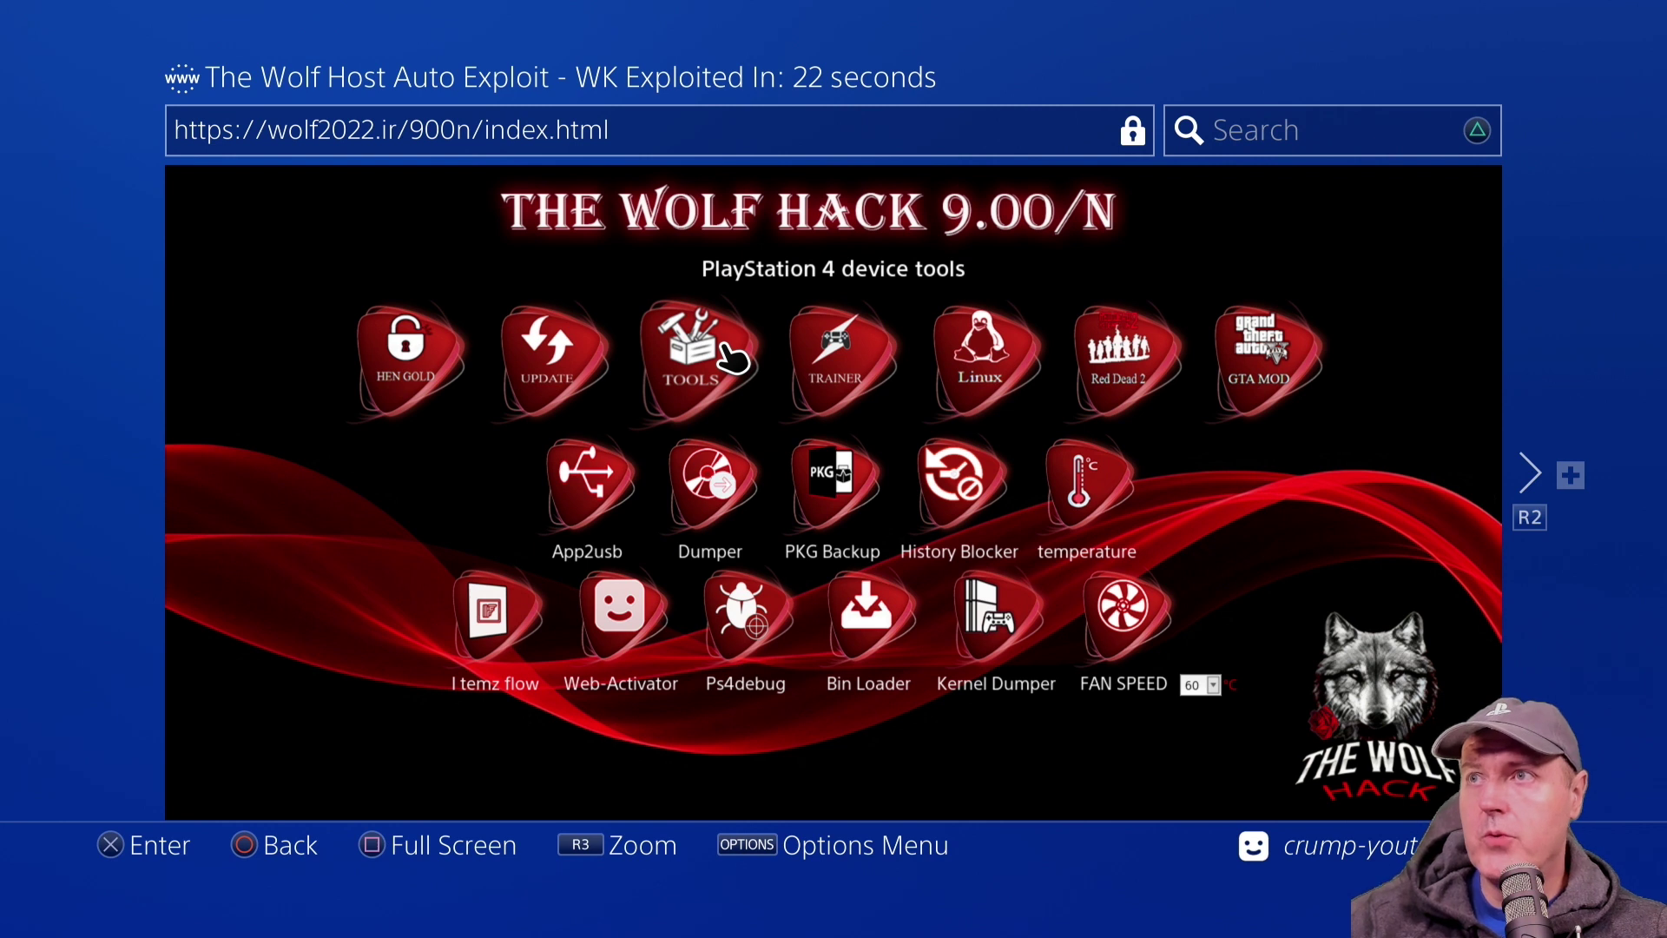
click(486, 615)
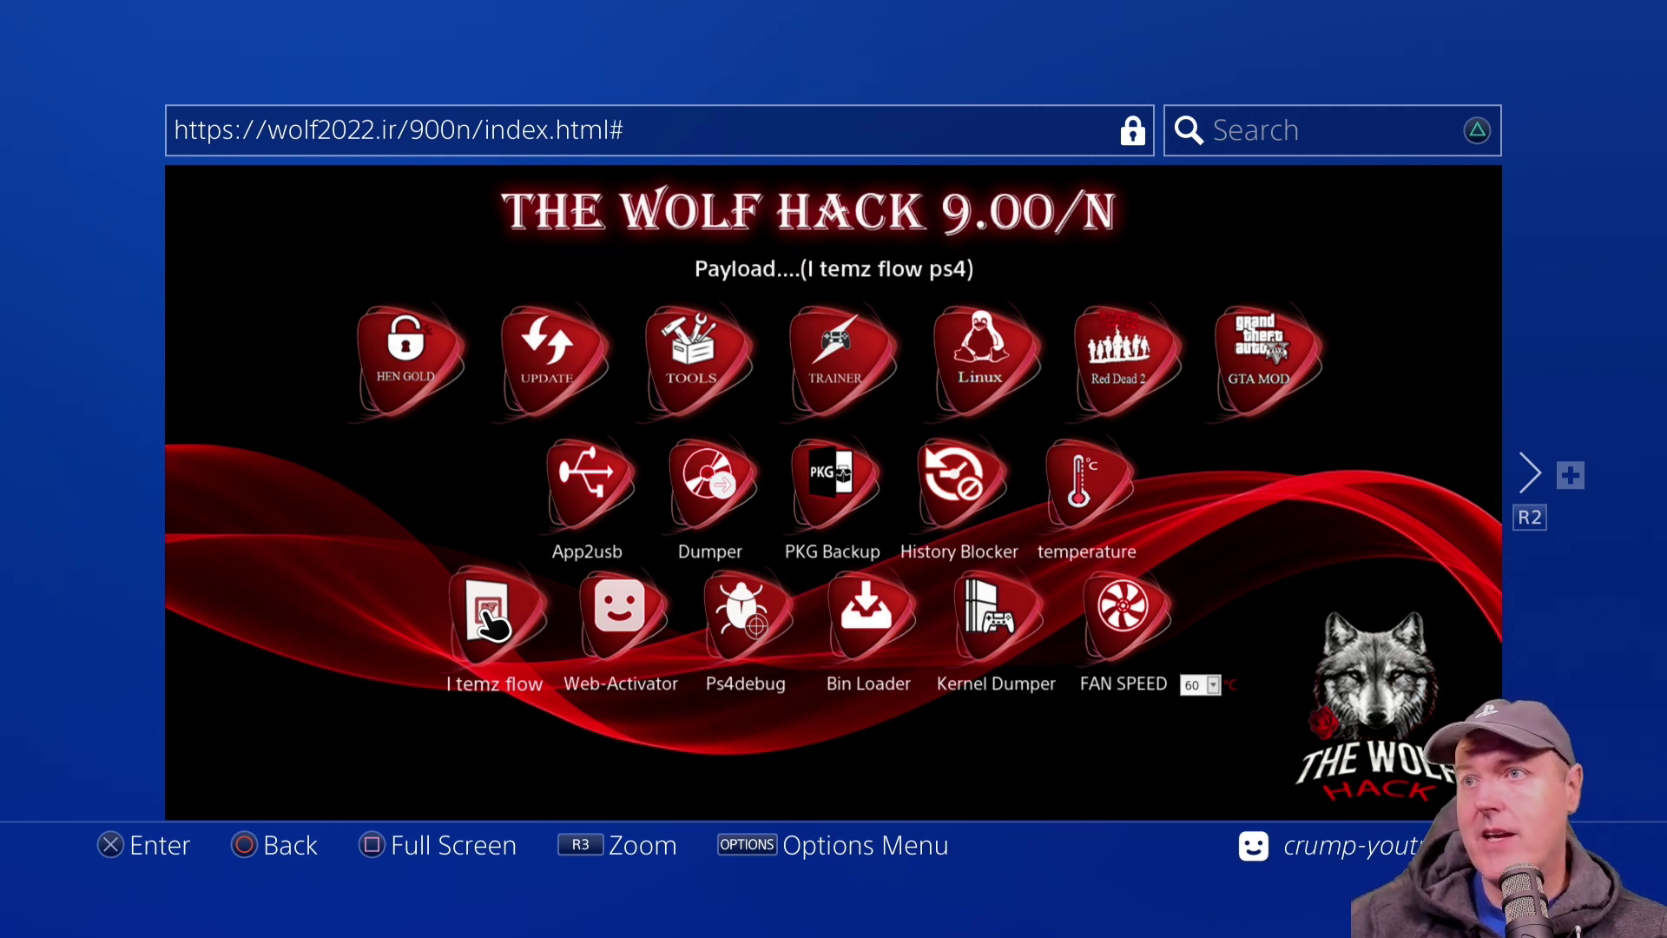
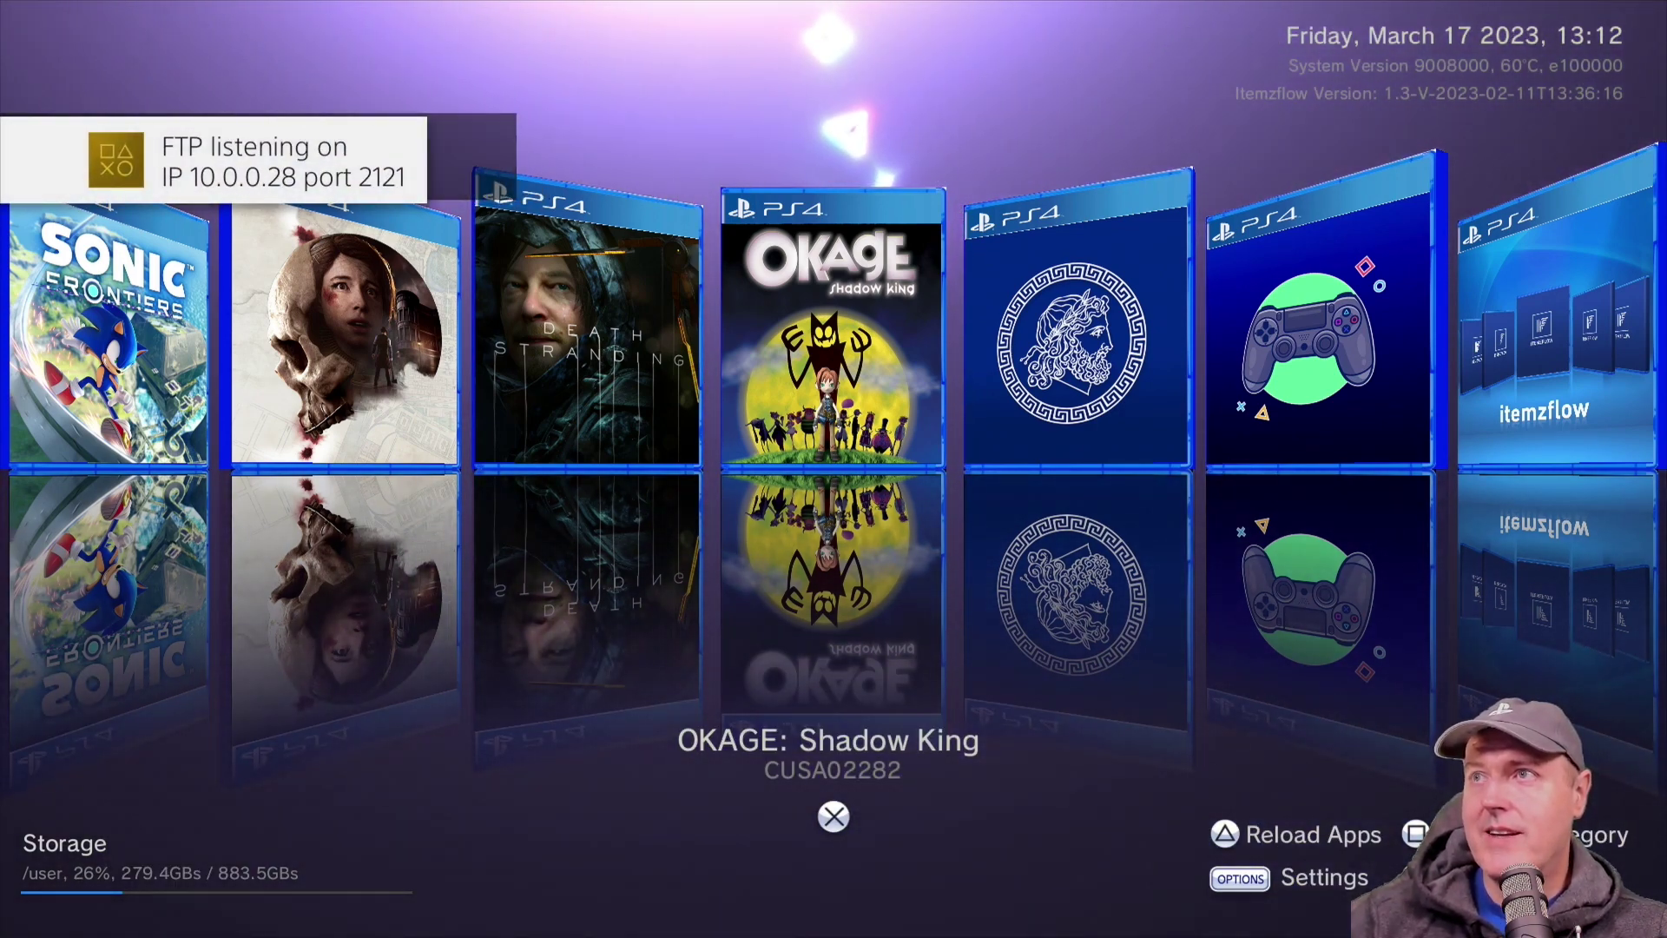
Open the options page for Death Stranding from the Itemzflow game list
key(Left)
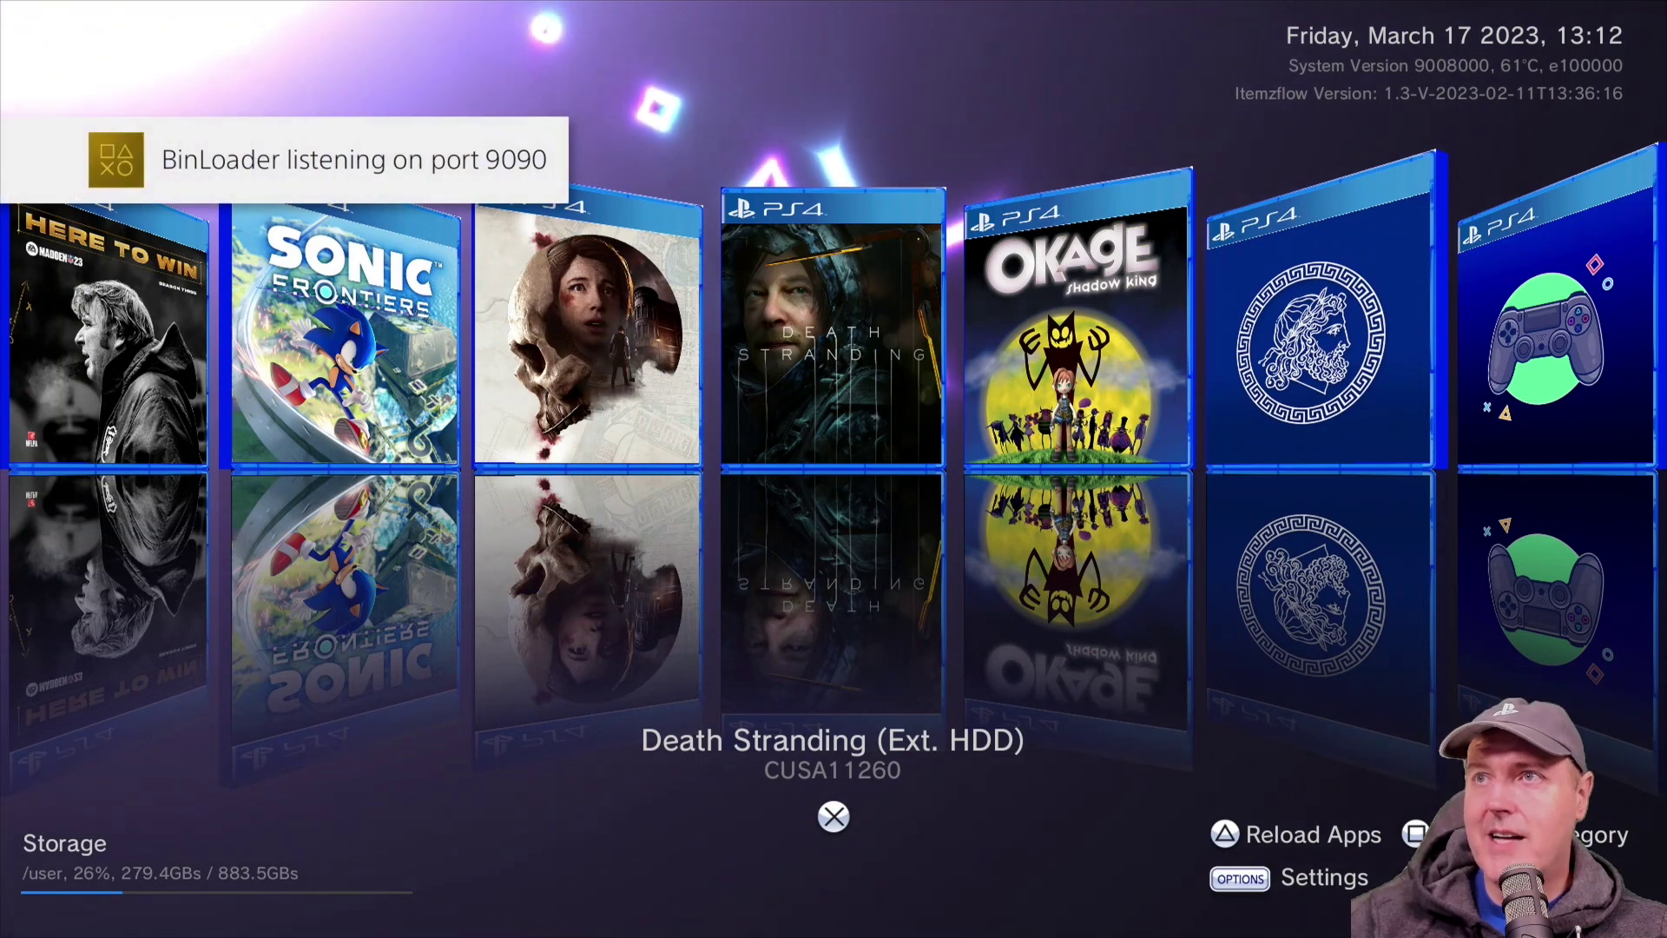
key(Return)
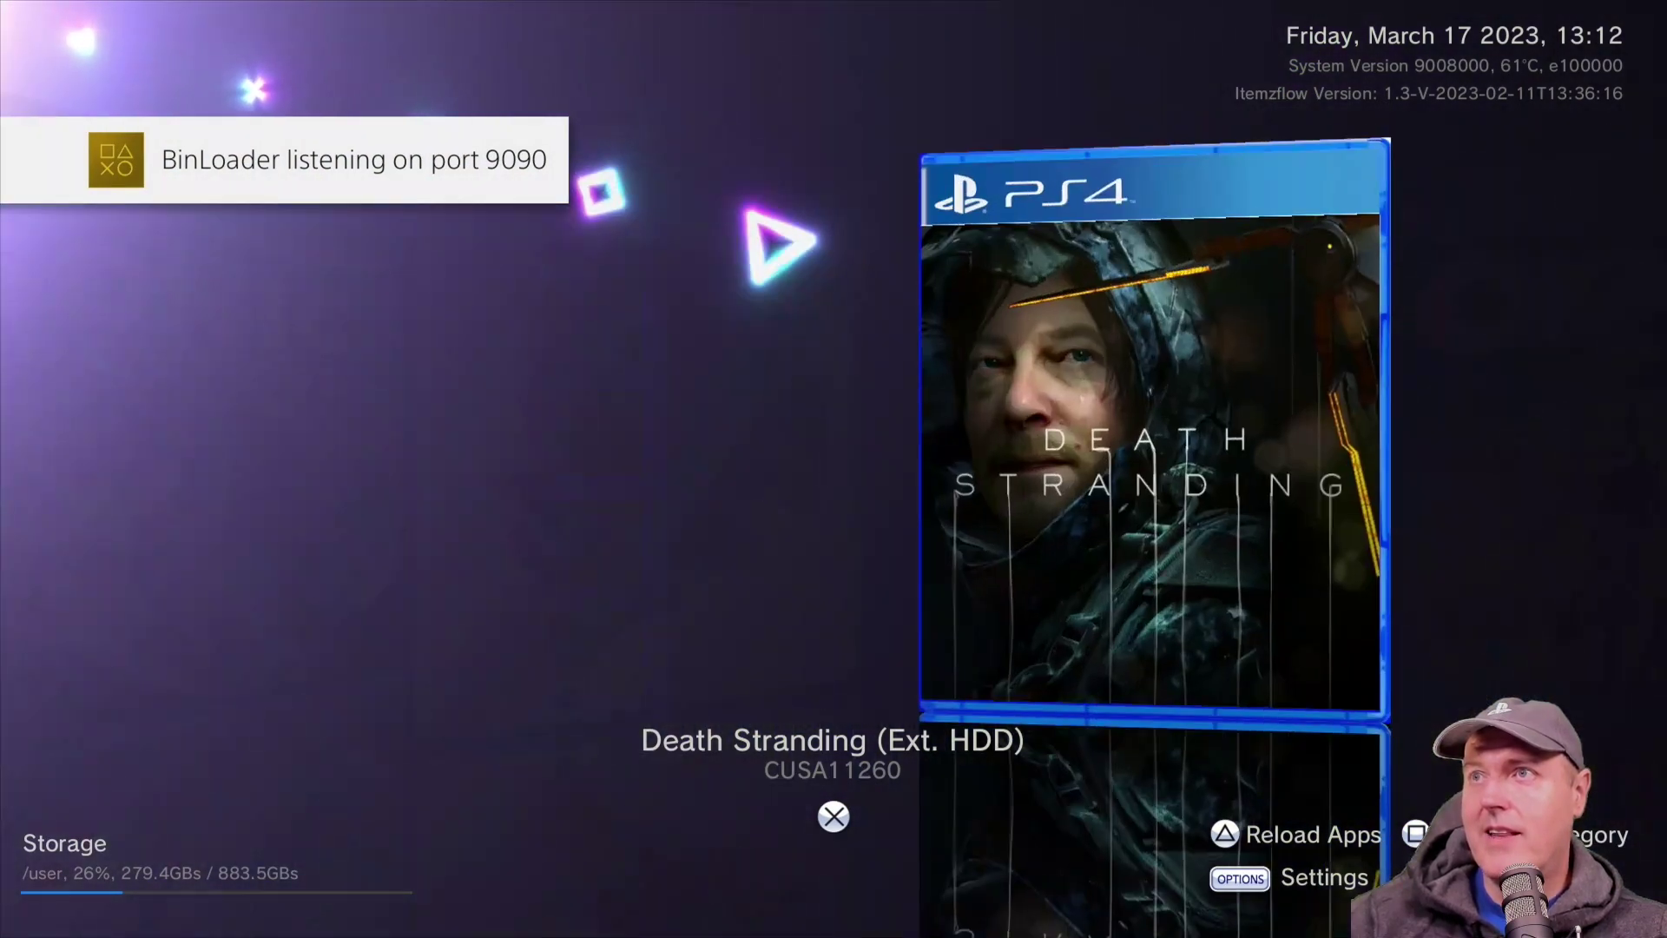
key(Return)
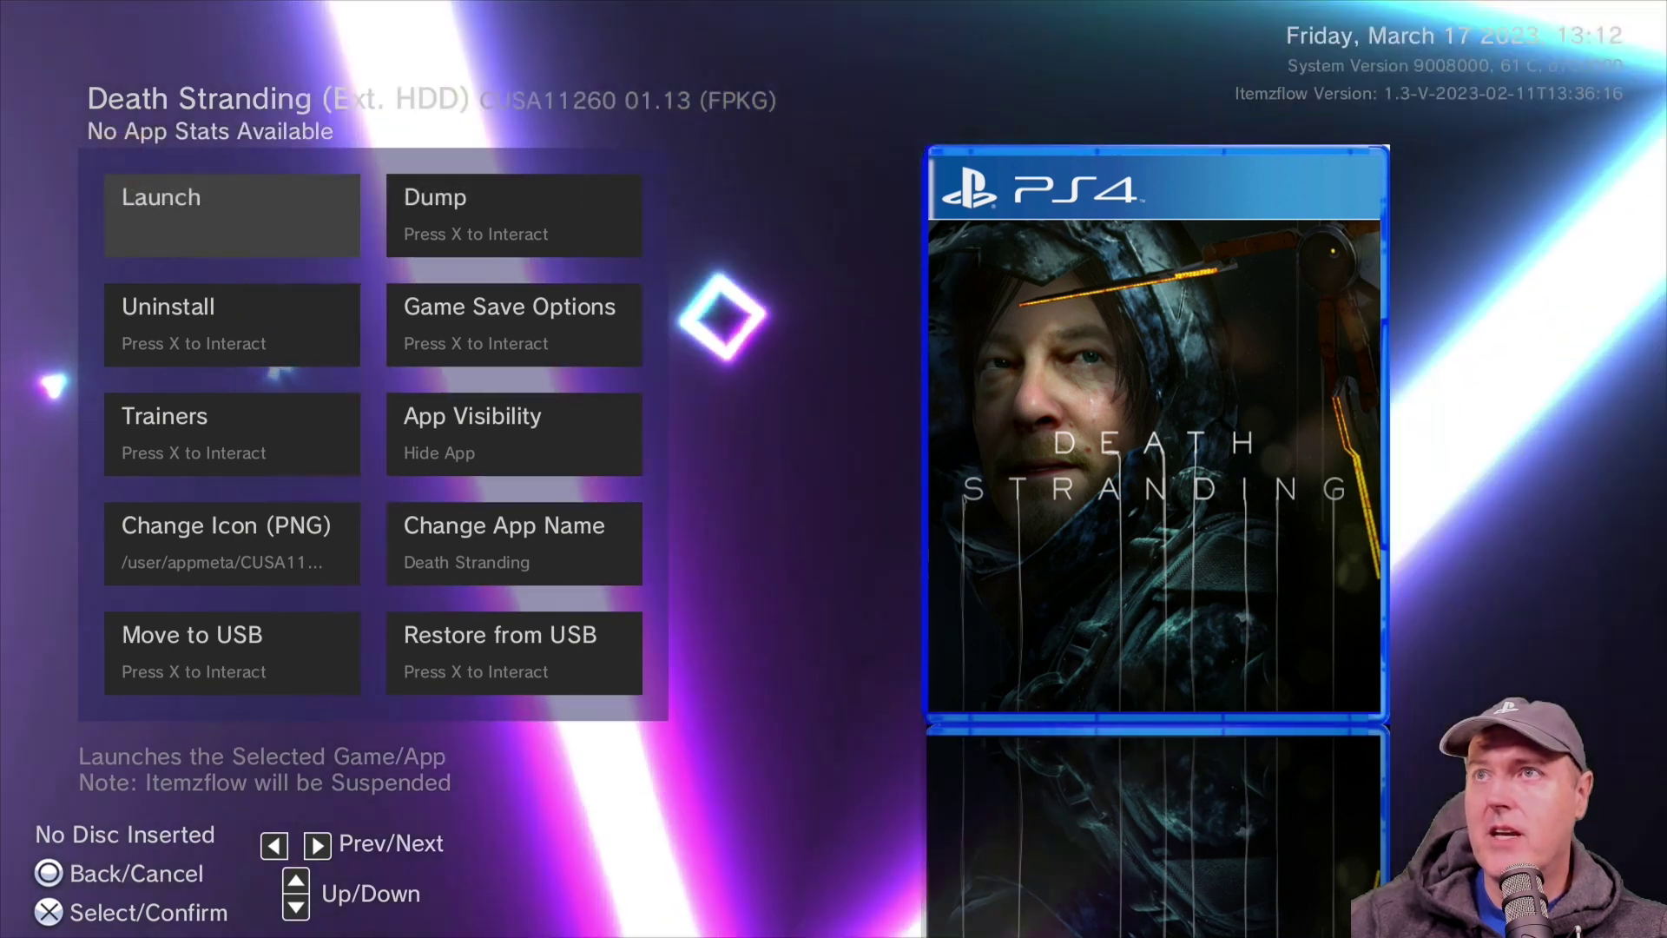
Examine Death Stranding's management options from Dump through Move to USB and return to the game list
key(Right)
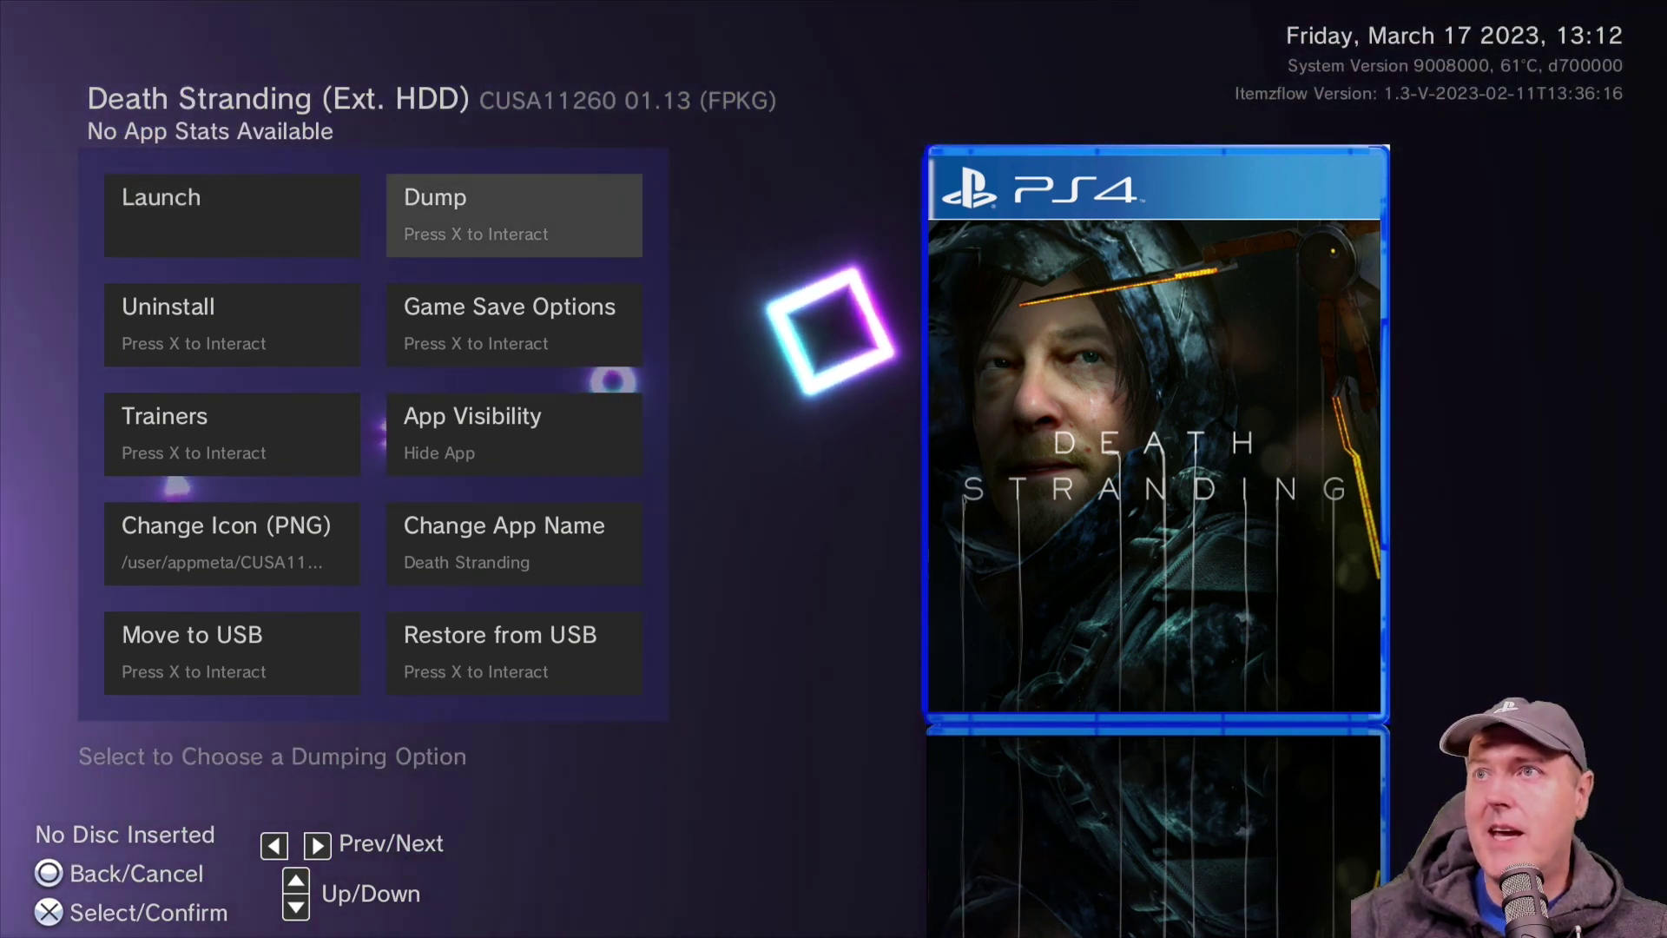
key(Down)
key(Left)
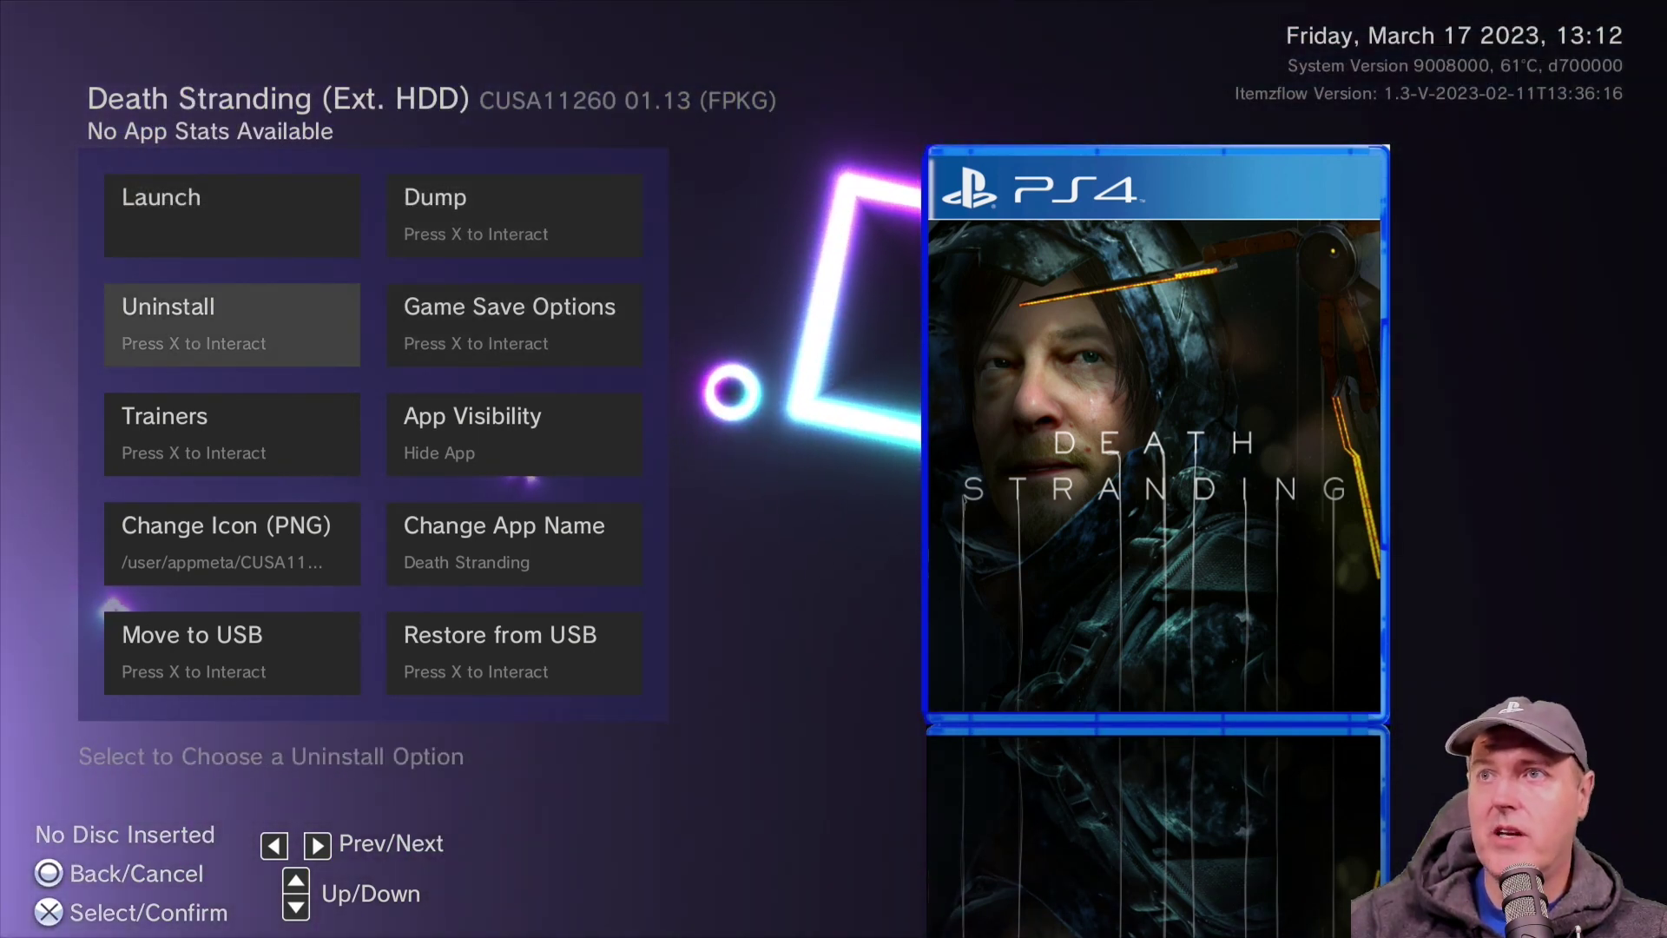
key(Down)
key(Right)
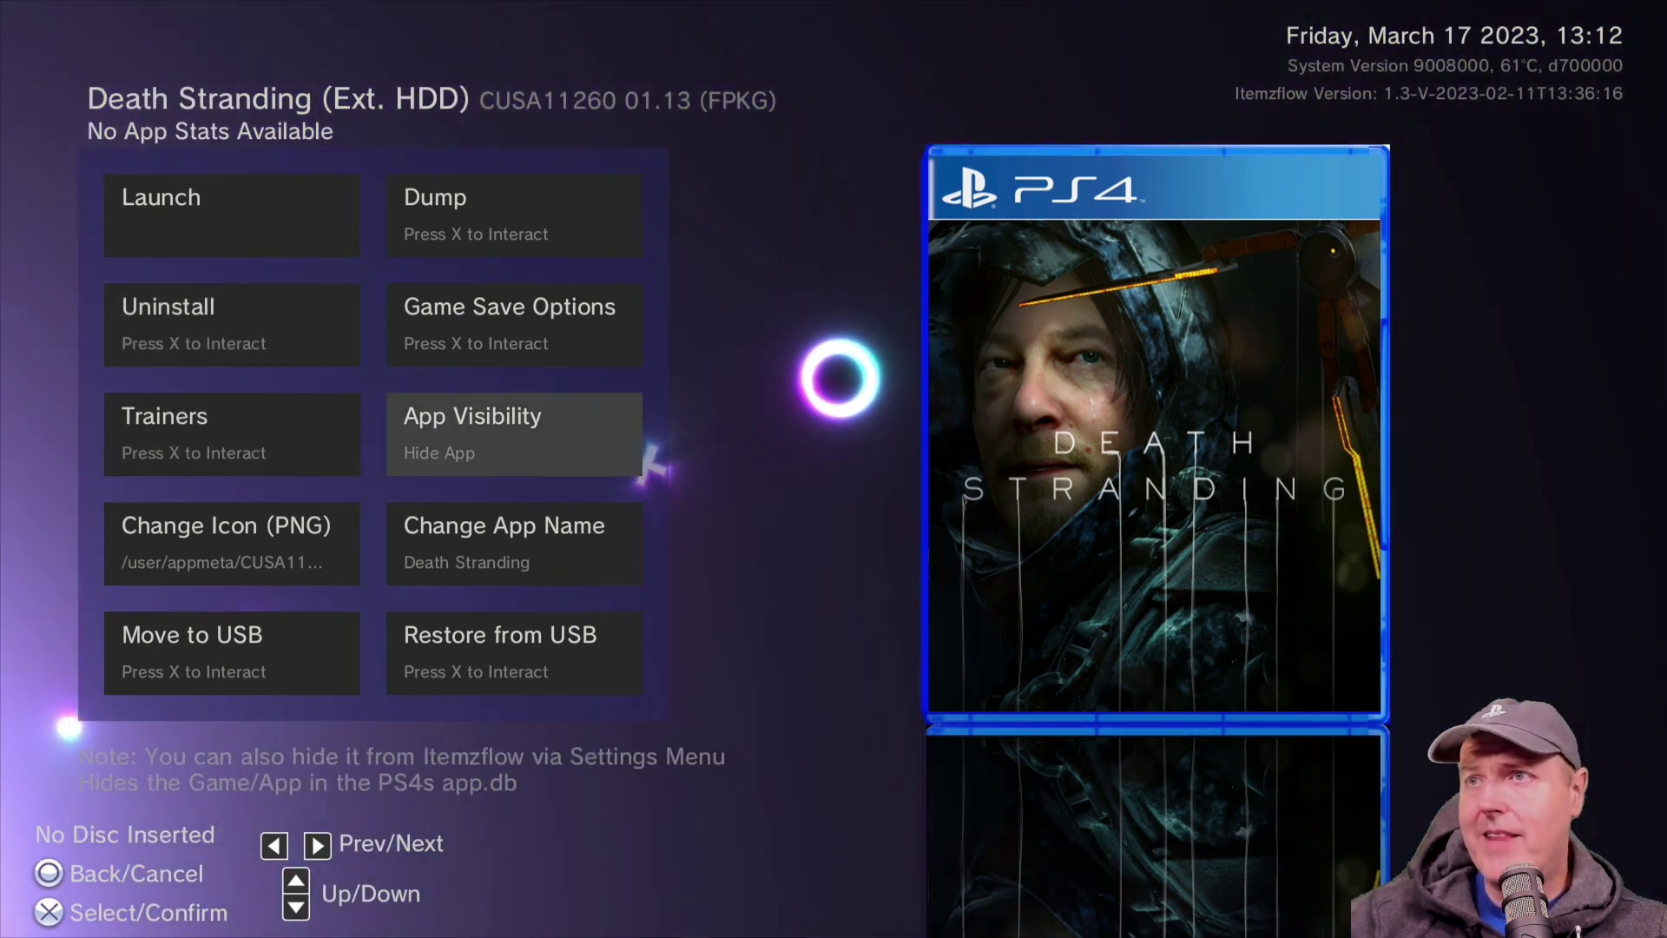
key(Down)
key(Left)
key(Down)
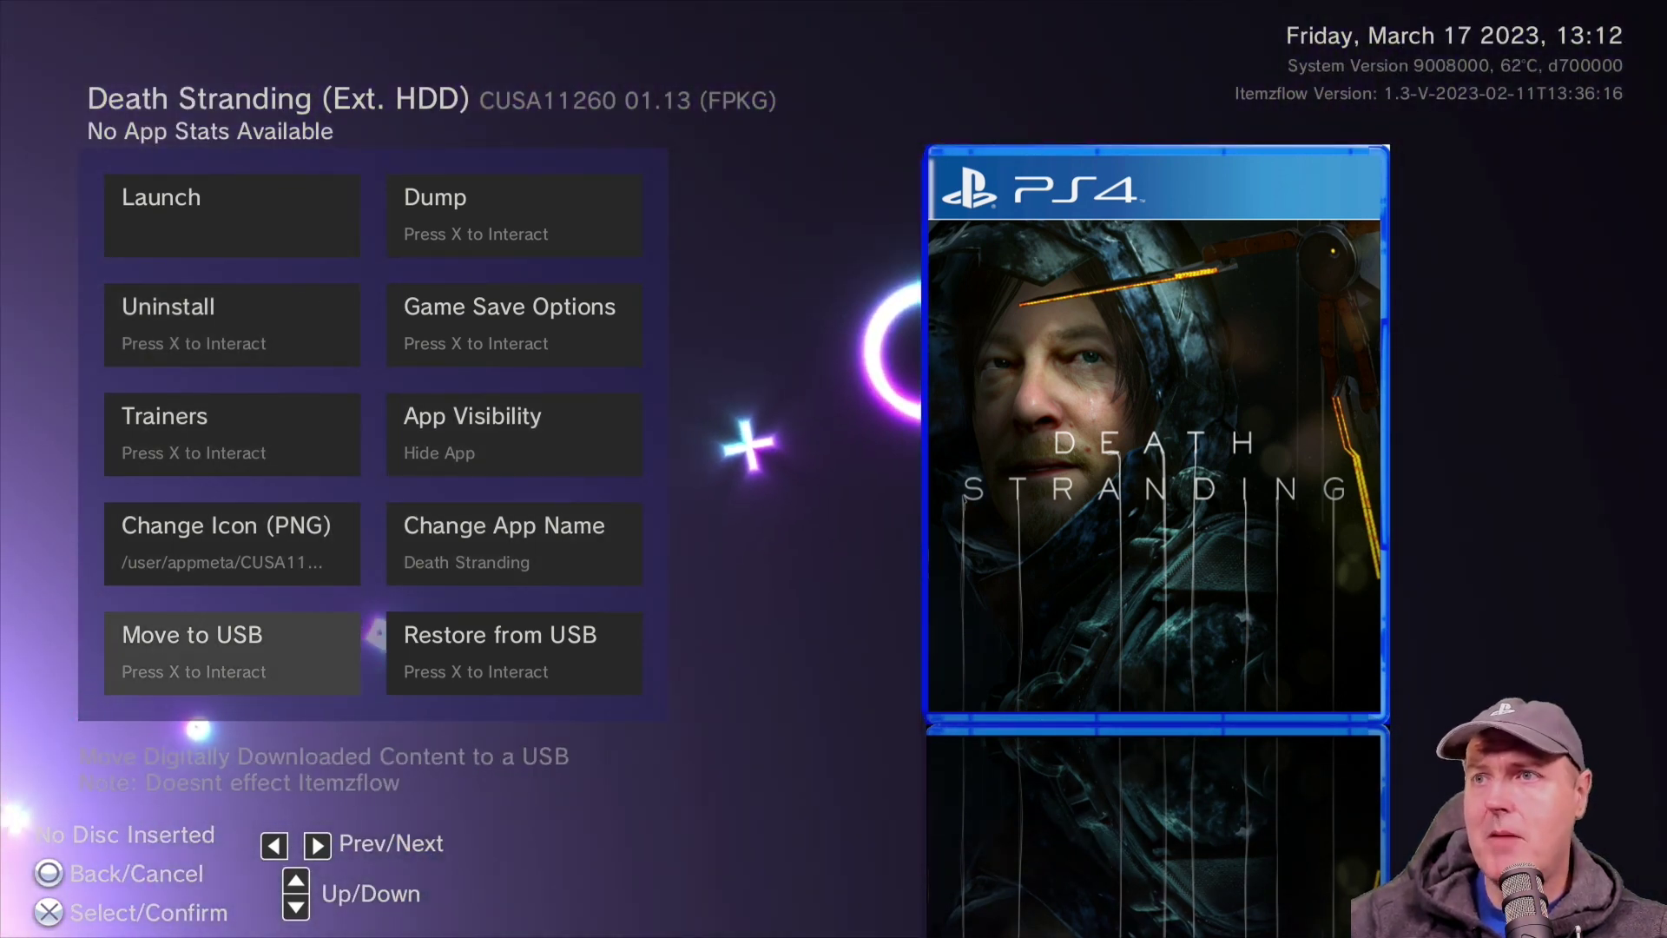
key(Escape)
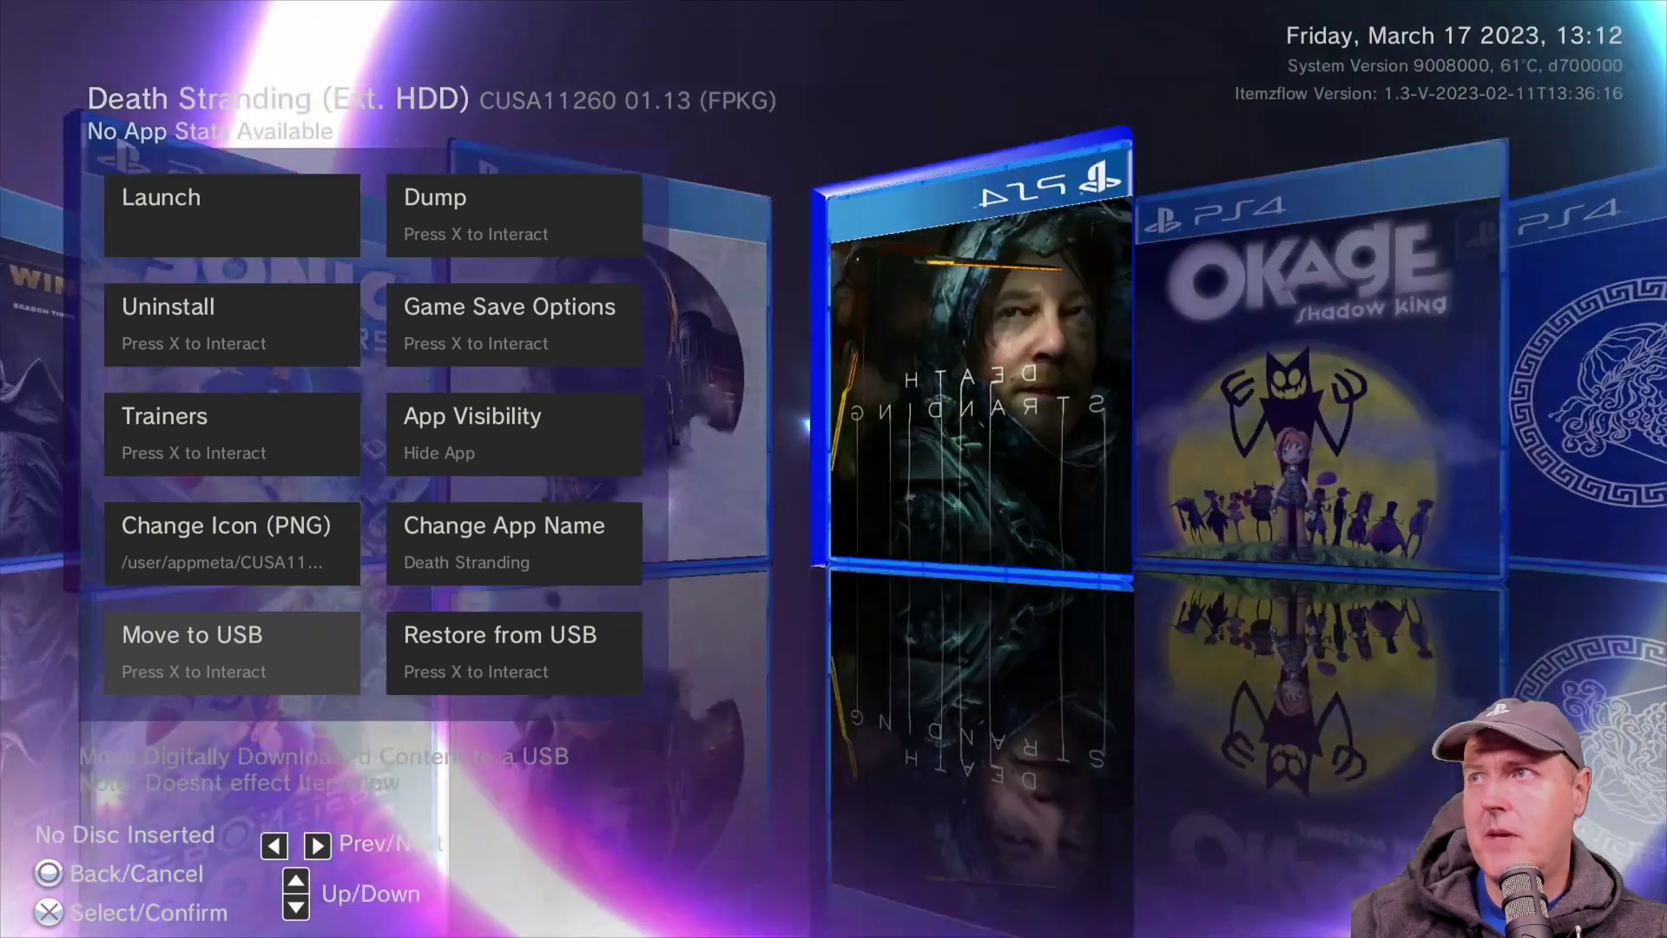